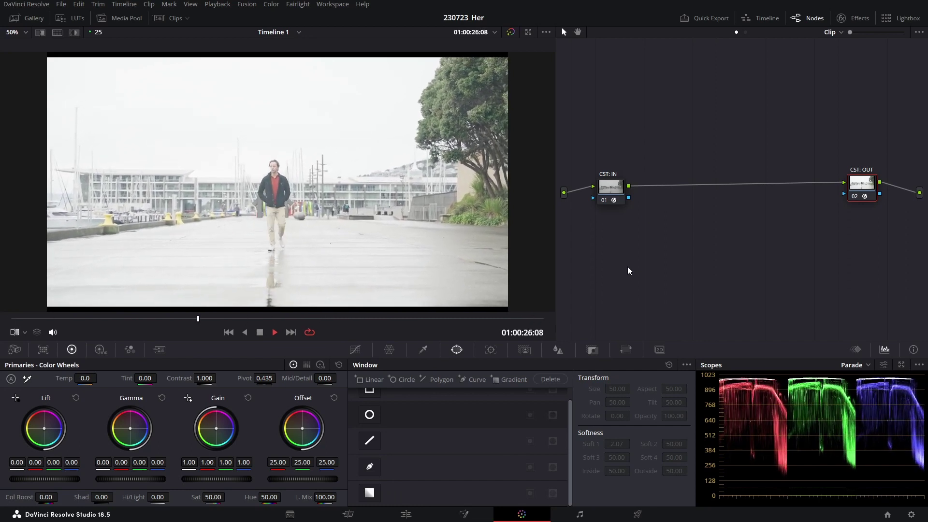
Stop playback and toggle between the harbour clip and the Her reference still.
key(space)
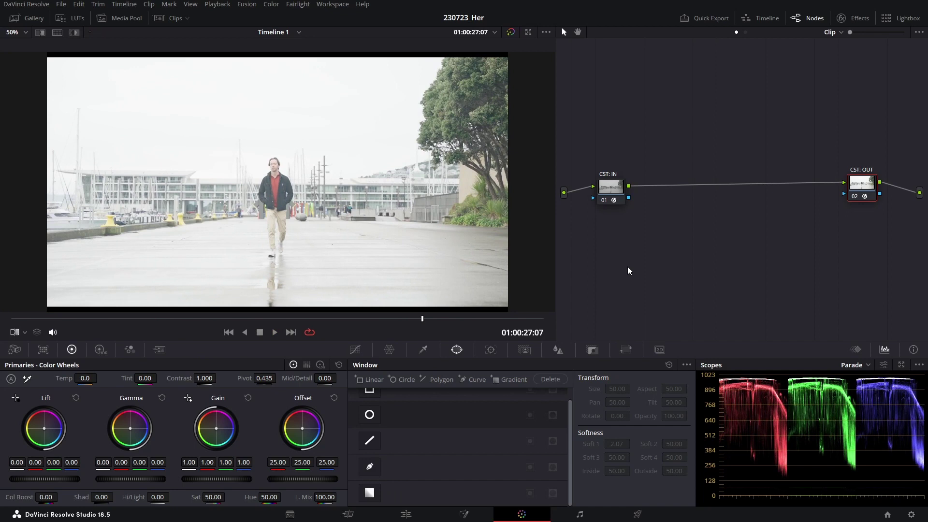
key(ctrl+w)
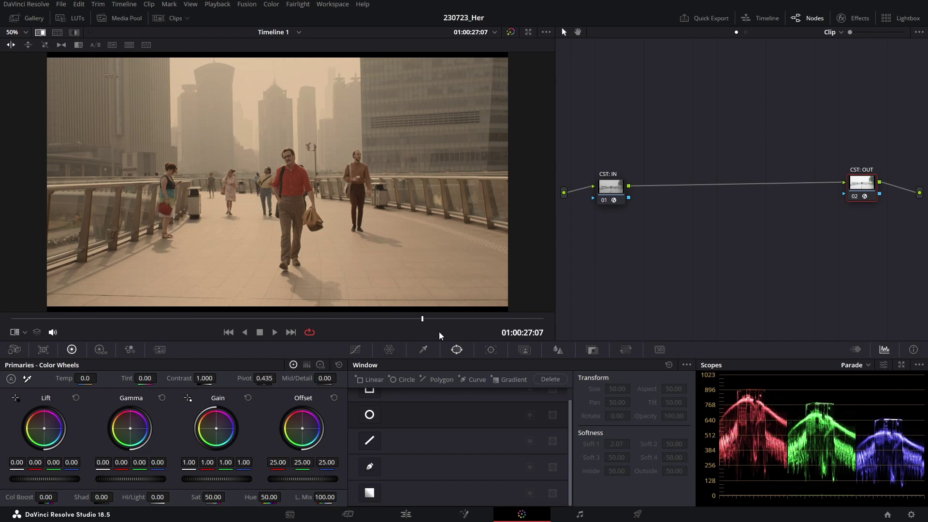
key(ctrl+w)
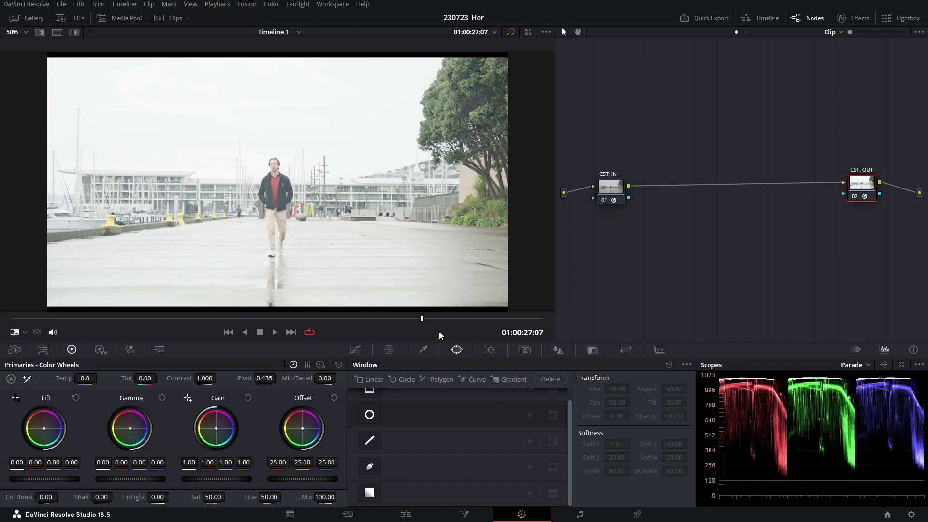
key(ctrl+w)
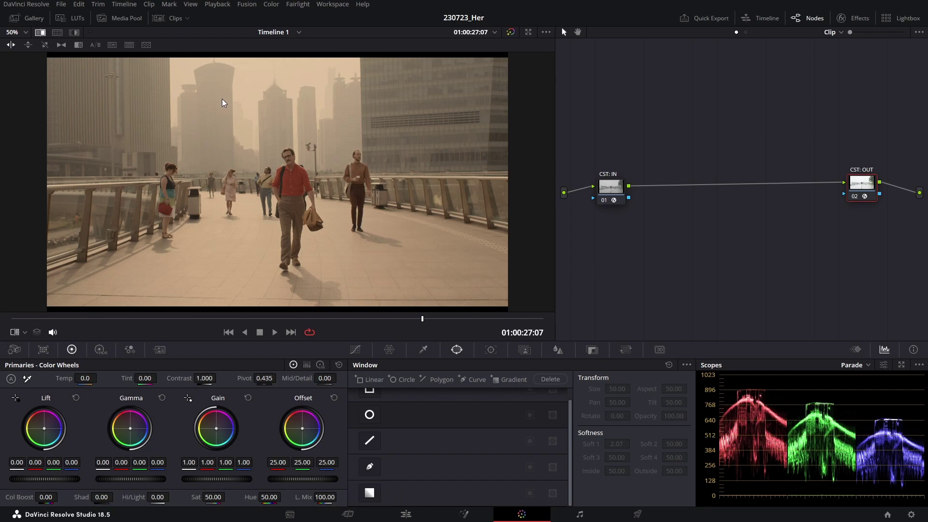
Zoom and pan the viewer to study details of the hazy Her reference still.
scroll(222, 99, up, 1)
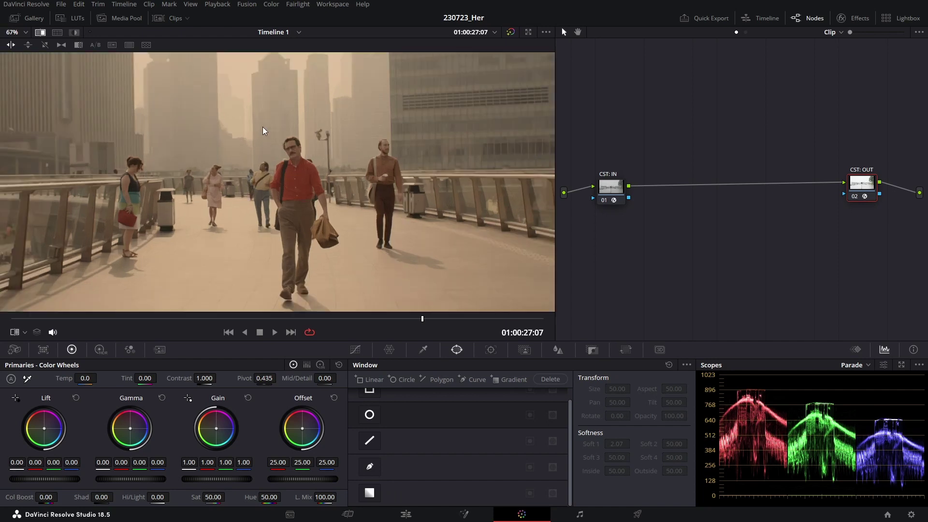
drag(262, 127, 316, 166)
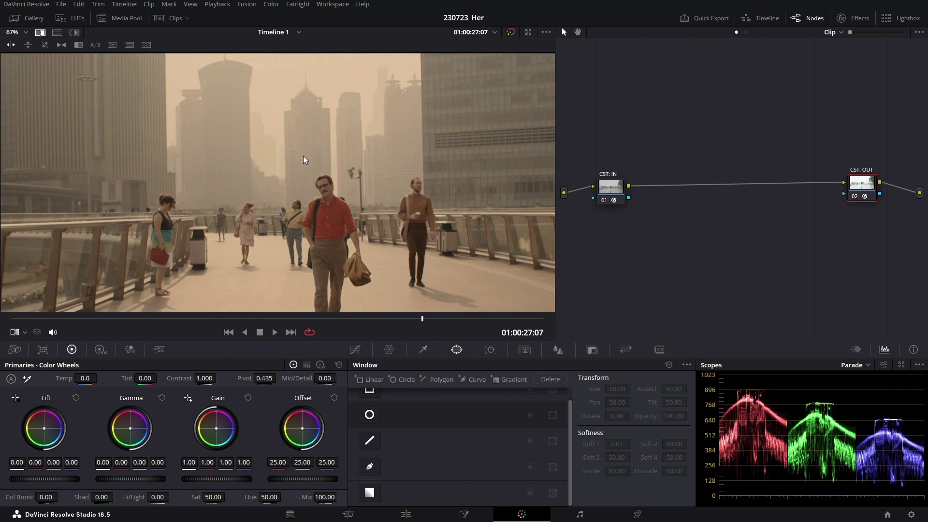
scroll(234, 133, up, 1)
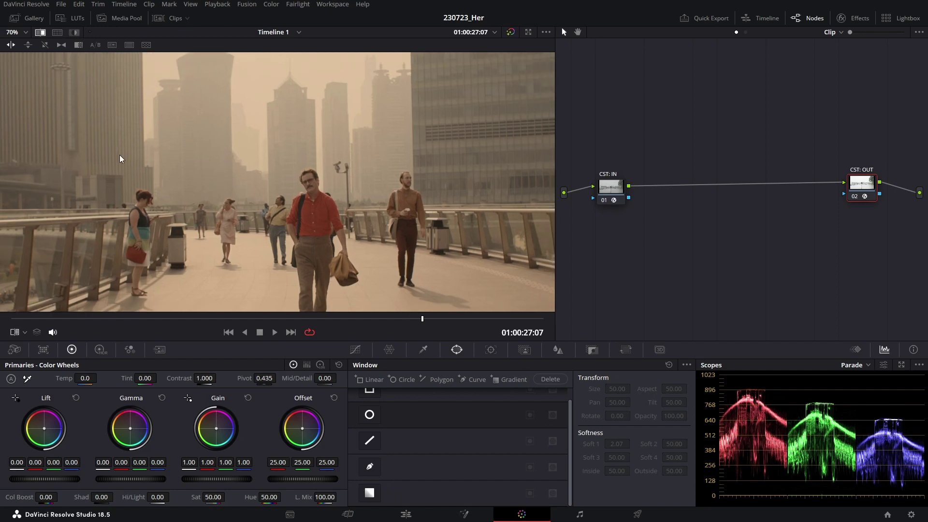
scroll(245, 199, up, 3)
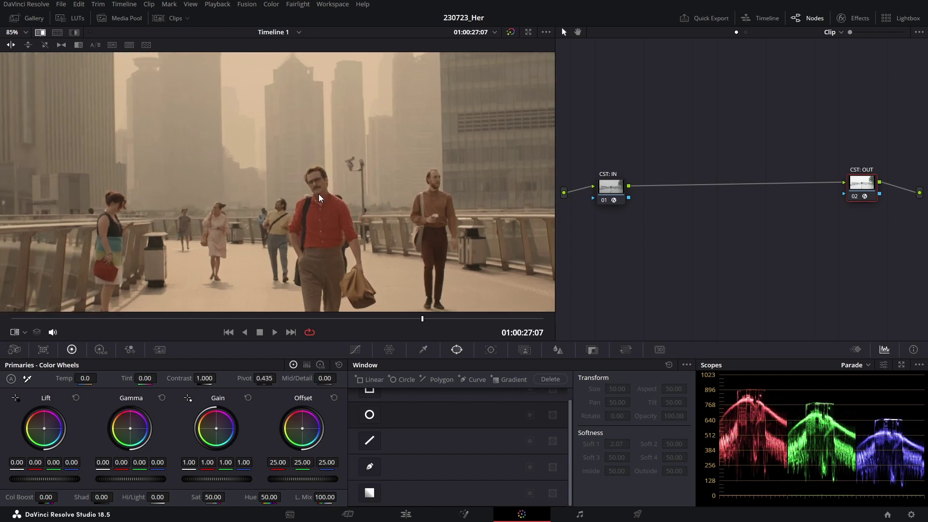
drag(318, 209, 336, 170)
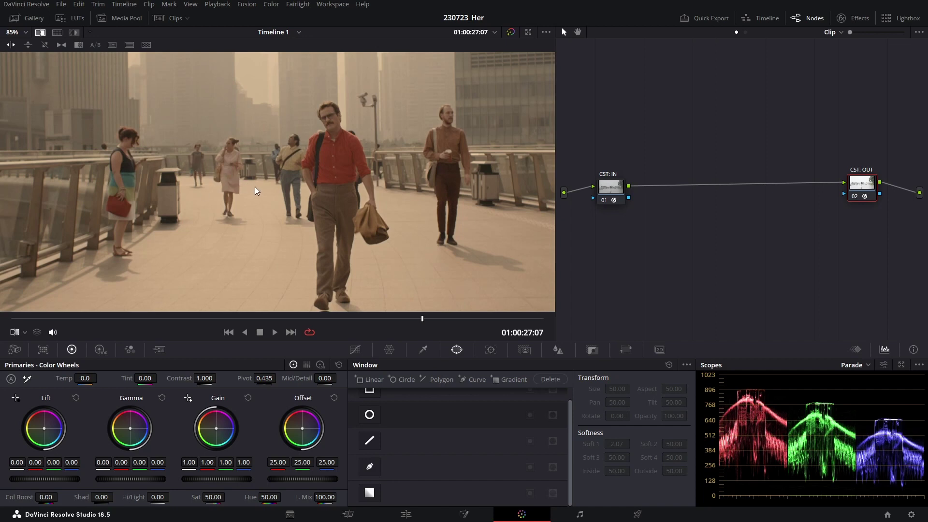
scroll(257, 189, down, 2)
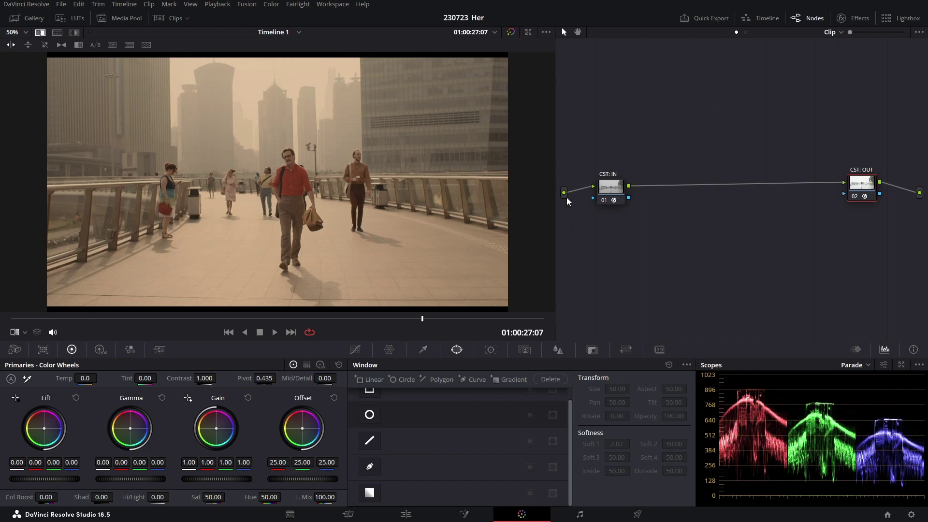
Add a serial node after the input transform and drop its Offset master to 6.75 to darken the clip.
key(ctrl+w)
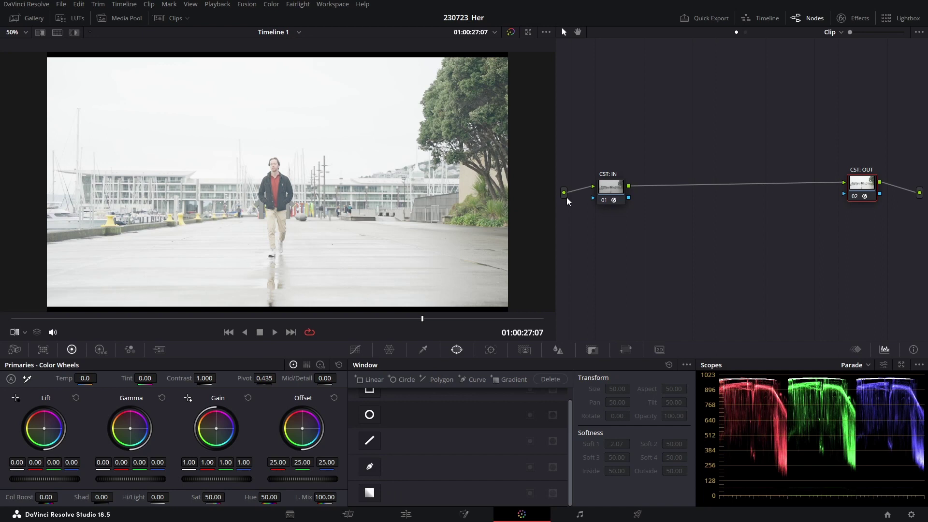
key(alt+s)
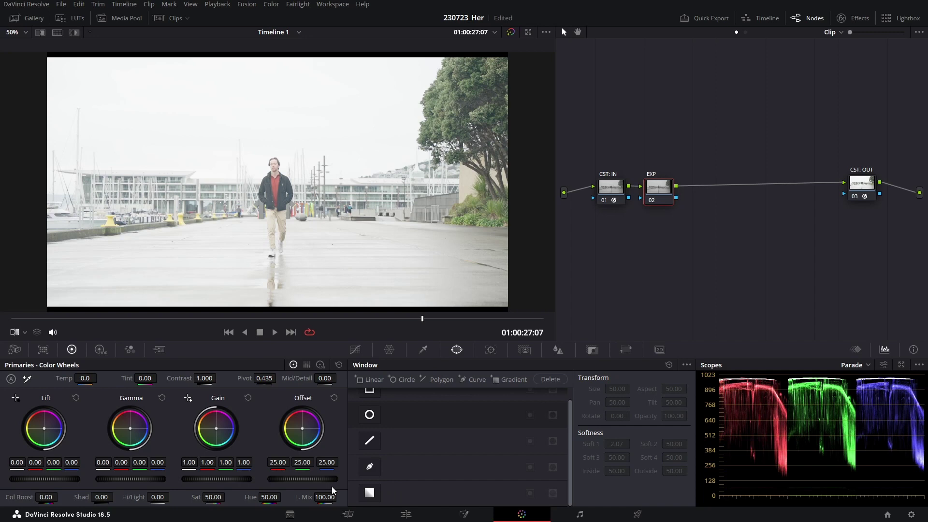
drag(333, 480, 291, 480)
Add a node labelled CTR and lower its contrast to 0.770, checking against the reference.
key(alt+s)
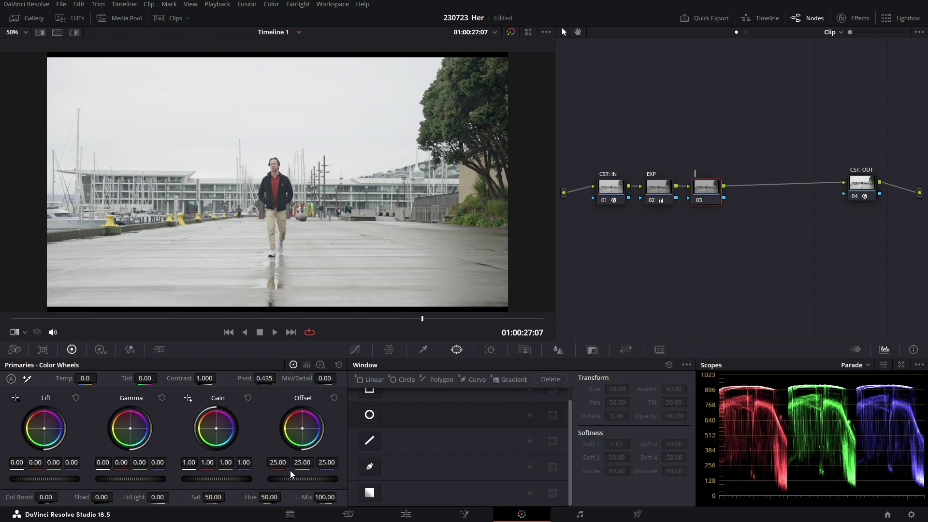
text(CTR)
key(ctrl+w)
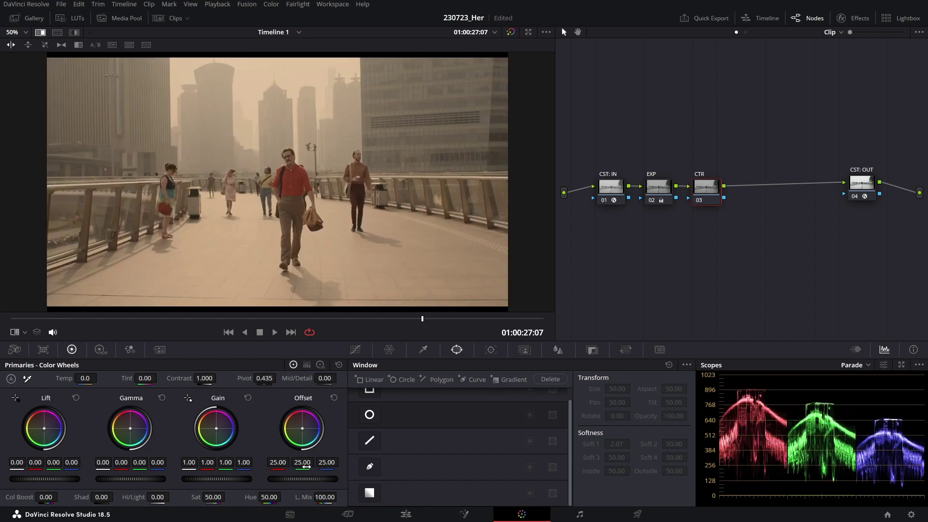
key(ctrl+w)
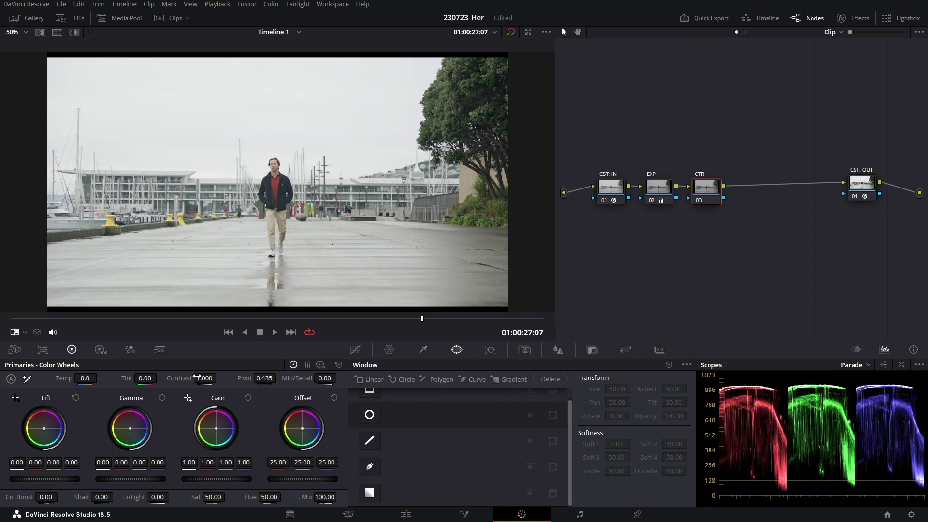
drag(211, 382, 155, 382)
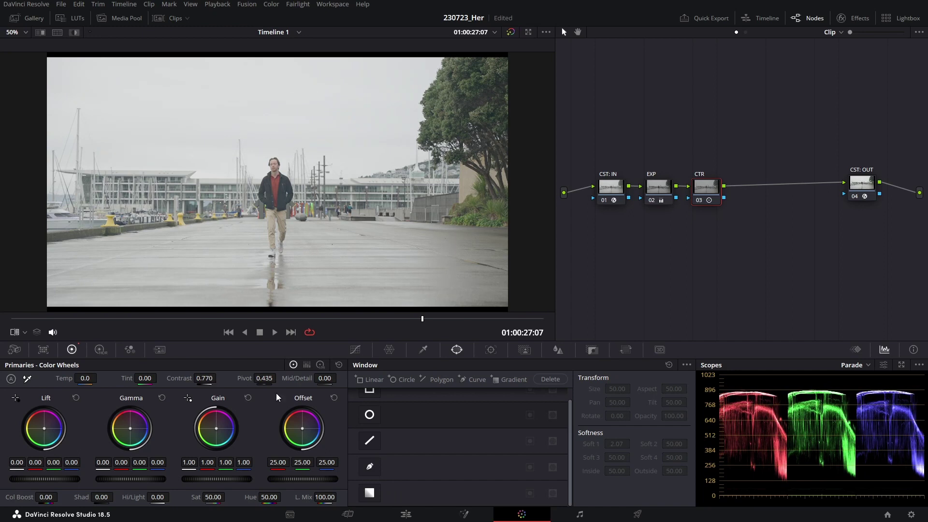
Set the master wheels to lift -0.06, gamma 0.02 and gain 0.96.
key(ctrl+w)
key(ctrl+w)
drag(45, 479, 22, 480)
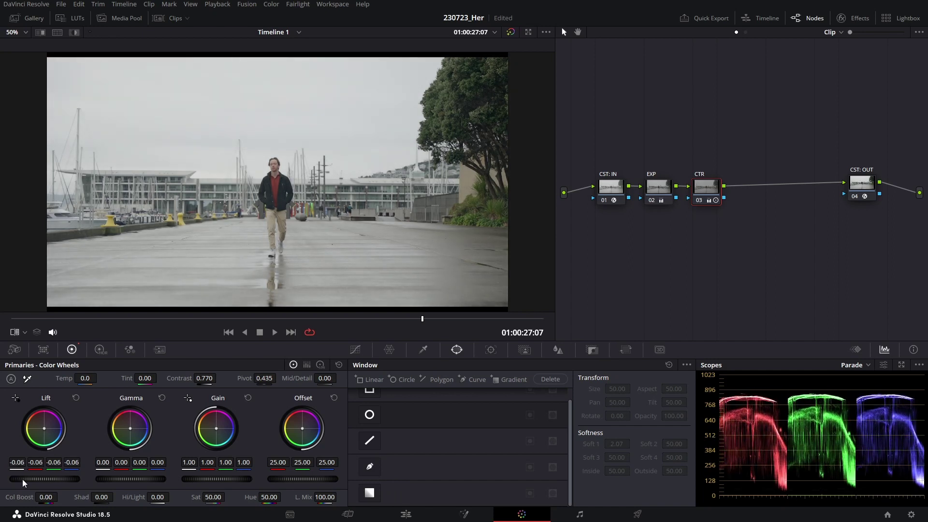
key(ctrl+w)
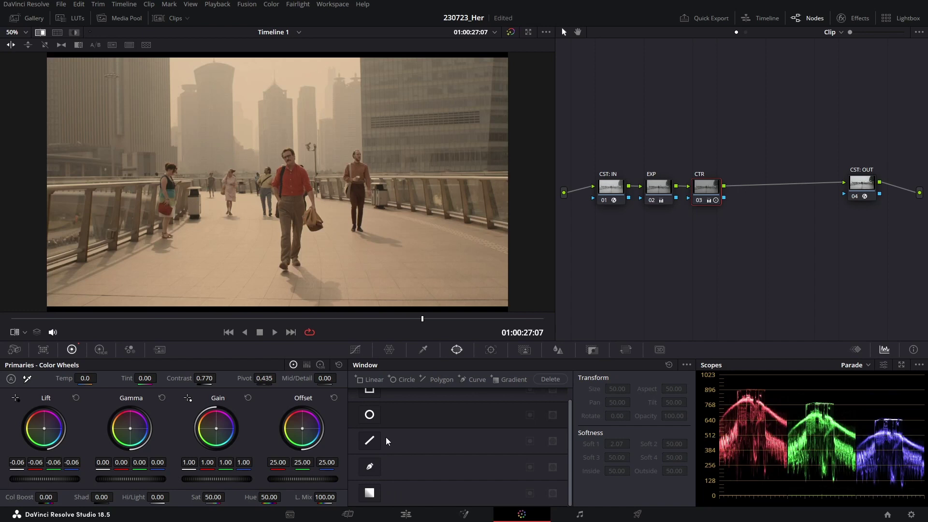
key(ctrl+w)
drag(108, 480, 121, 481)
drag(217, 479, 208, 479)
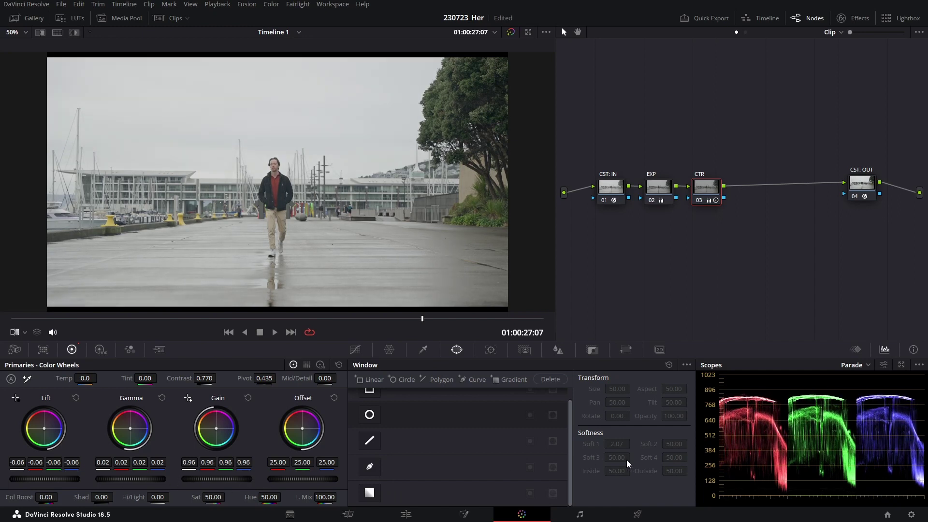
Darken the highlight exposure zone in the HDR wheels, then return to Primaries.
key(ctrl+w)
key(ctrl+w)
click(99, 350)
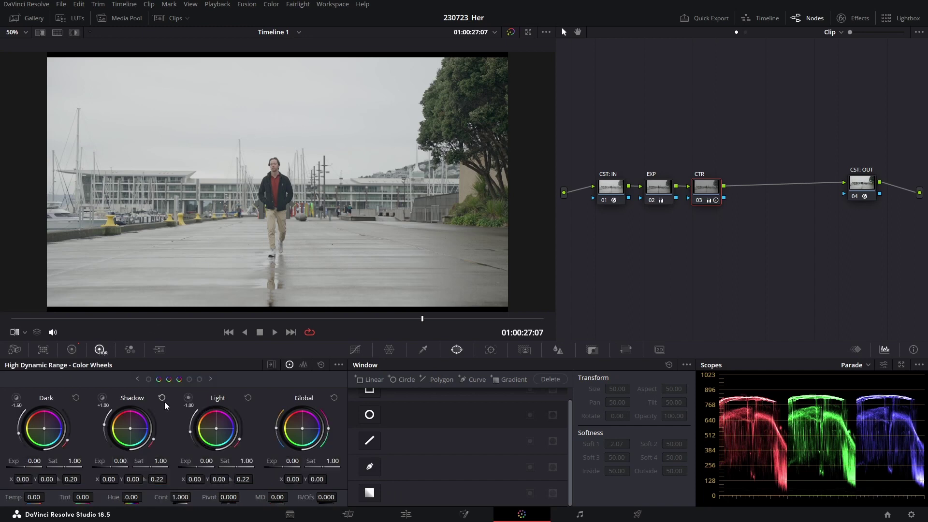
drag(194, 458, 175, 458)
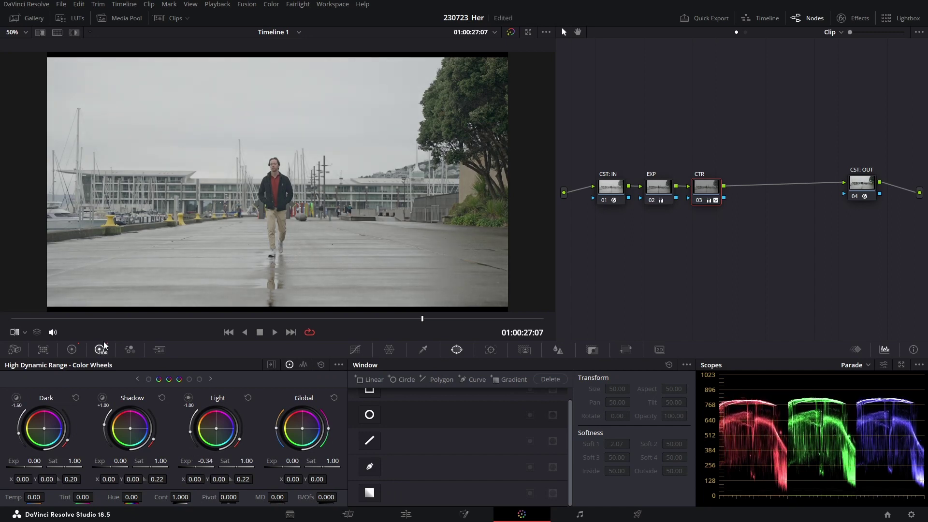
click(74, 351)
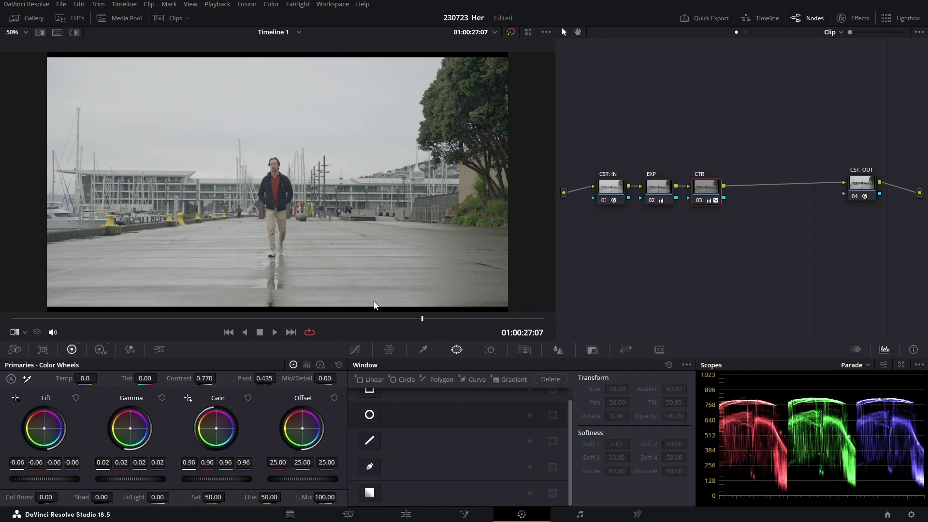
key(alt+s)
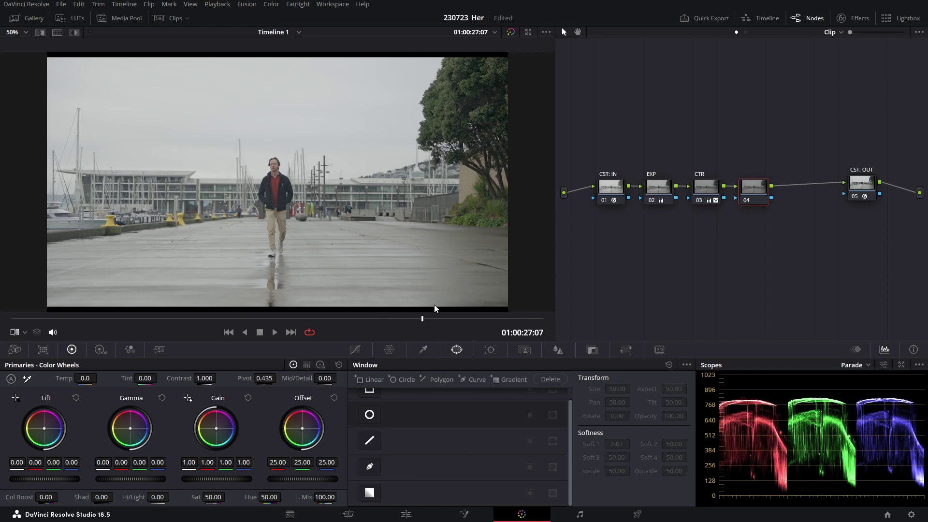
text(COLOUR)
key(ctrl+w)
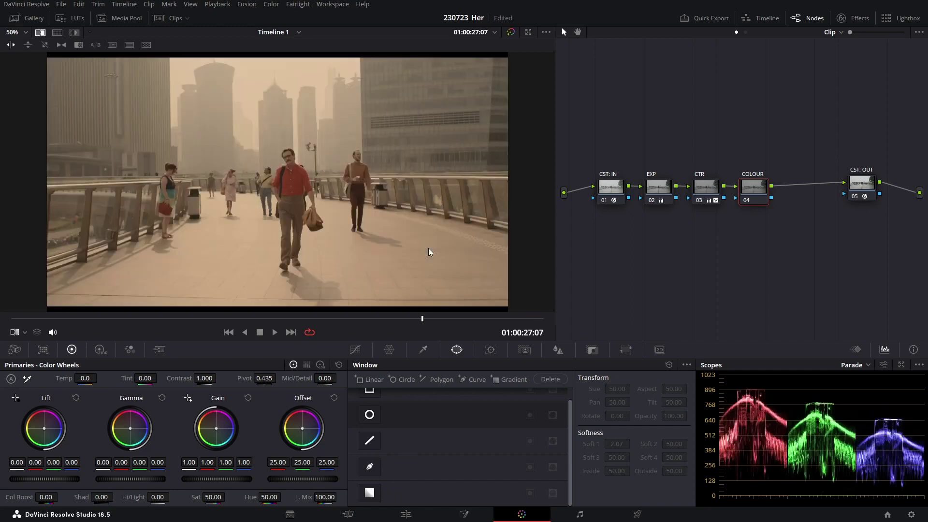
key(ctrl+w)
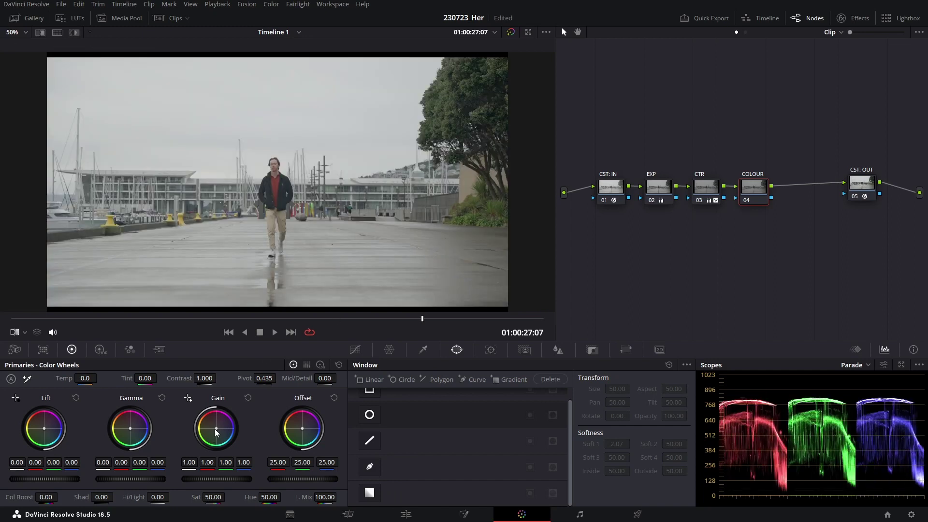
drag(216, 428, 213, 425)
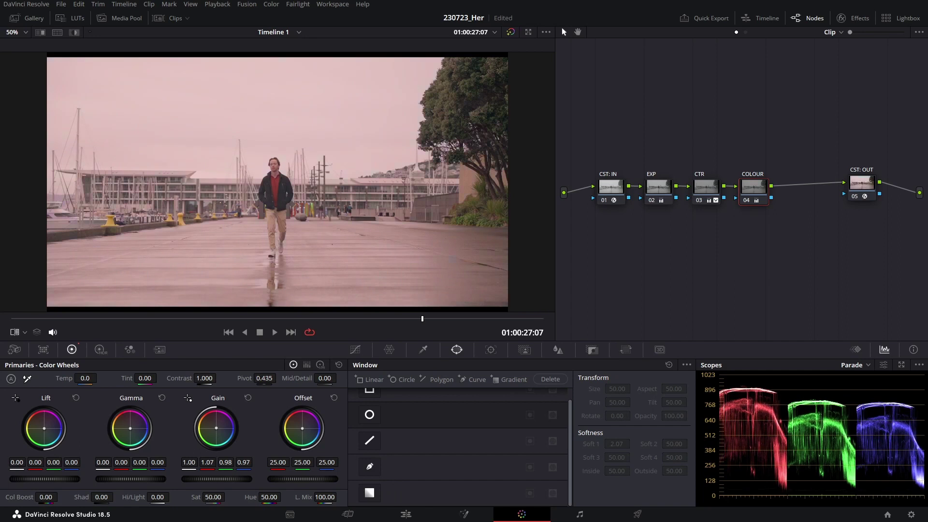
drag(216, 428, 218, 431)
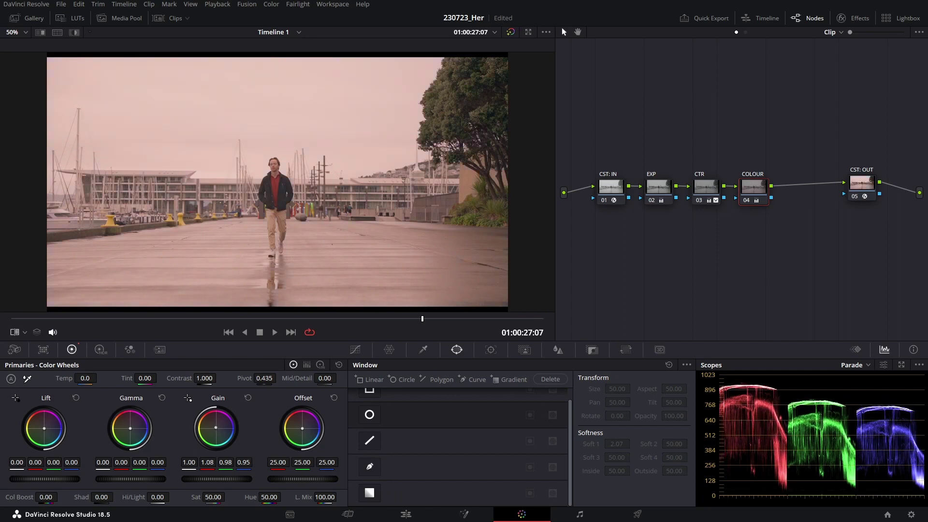
key(ctrl+w)
key(ctrl+w)
drag(209, 430, 207, 434)
key(ctrl+w)
key(ctrl+w)
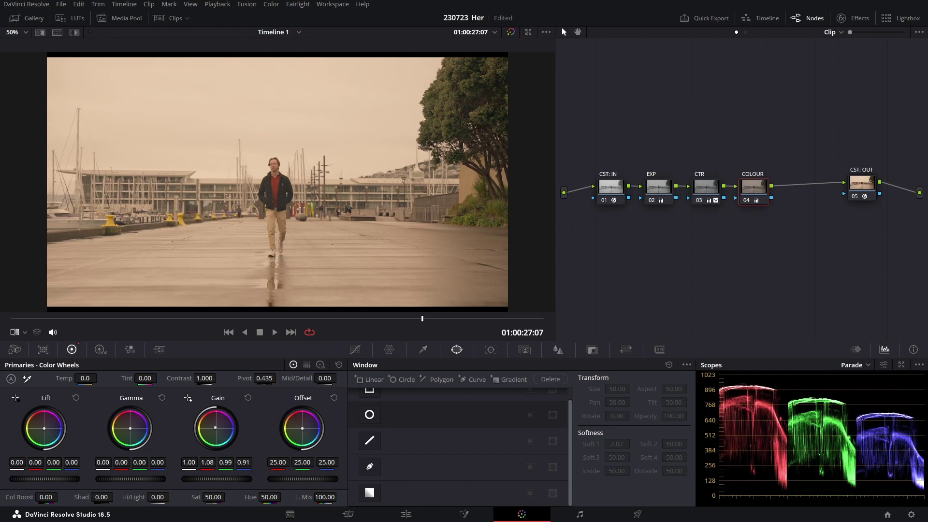
drag(44, 428, 45, 428)
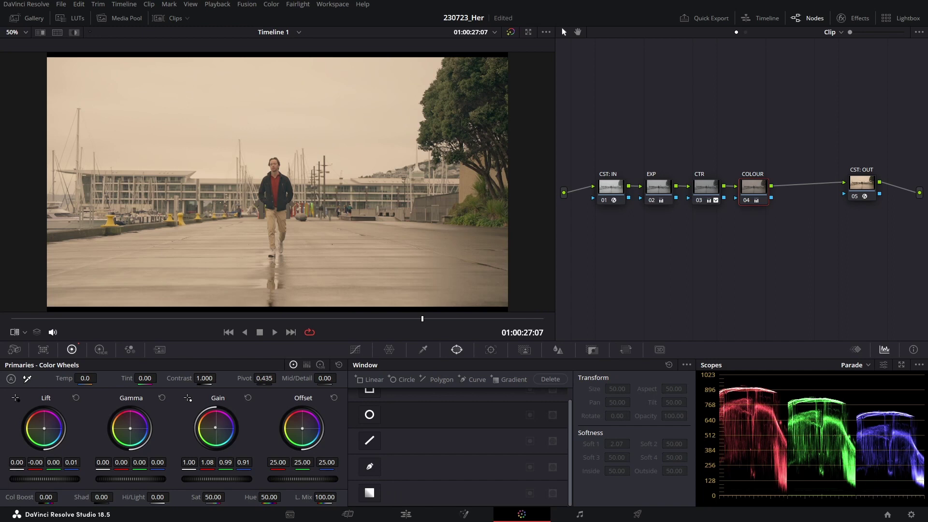
key(ctrl+w)
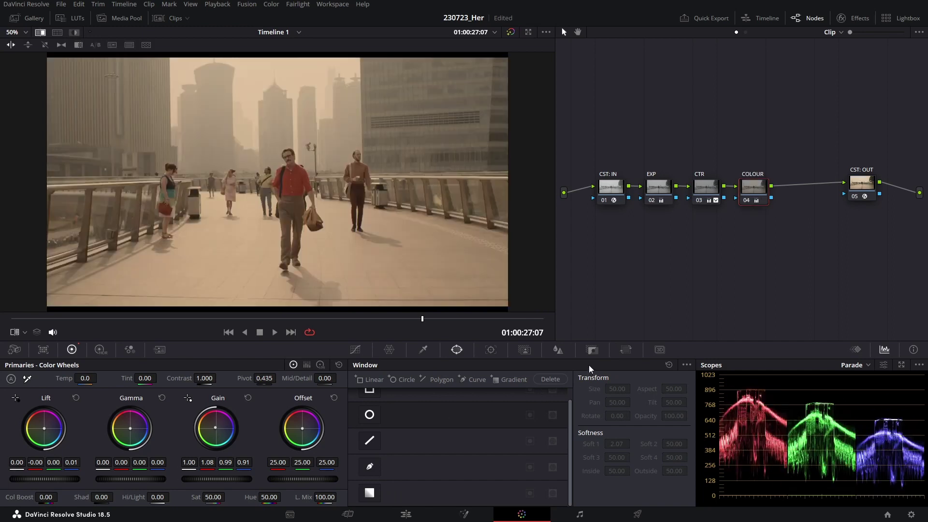
key(ctrl+w)
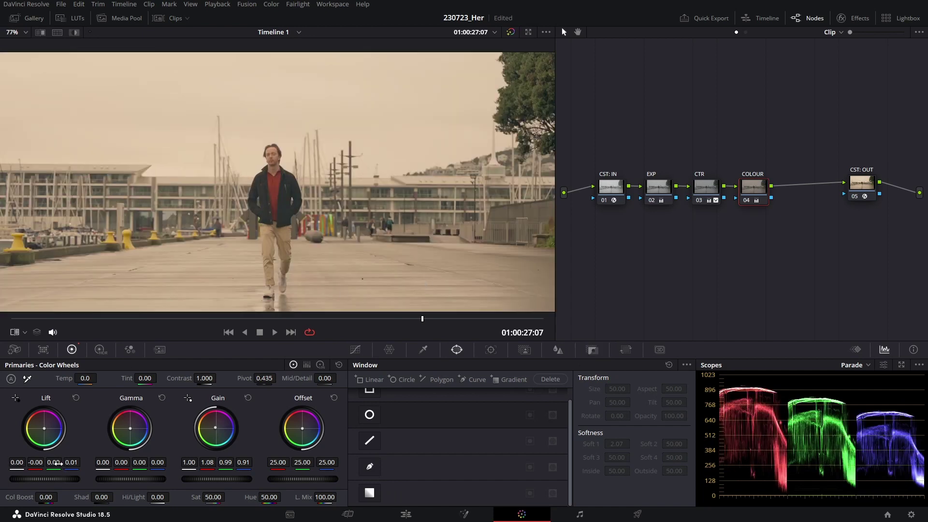
drag(54, 462, 51, 462)
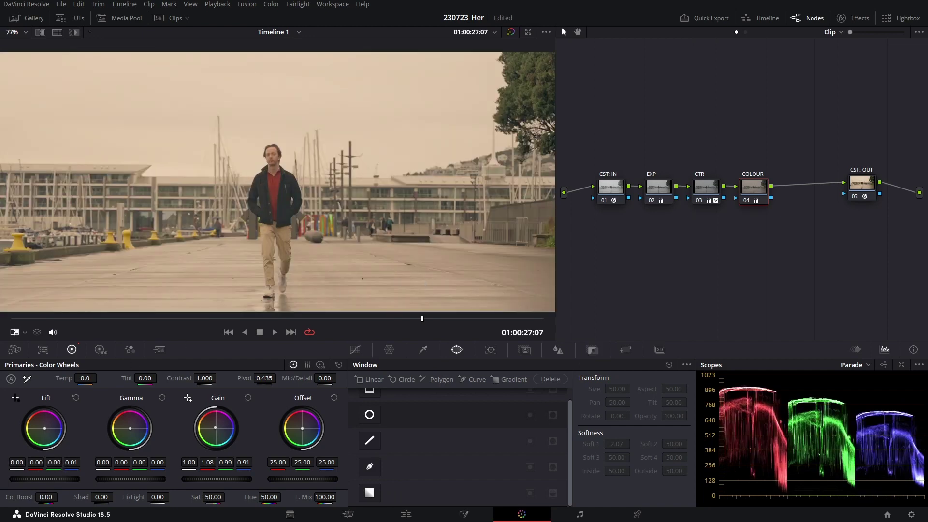
key(ctrl+w)
key(ctrl+w)
key(ctrl+minus)
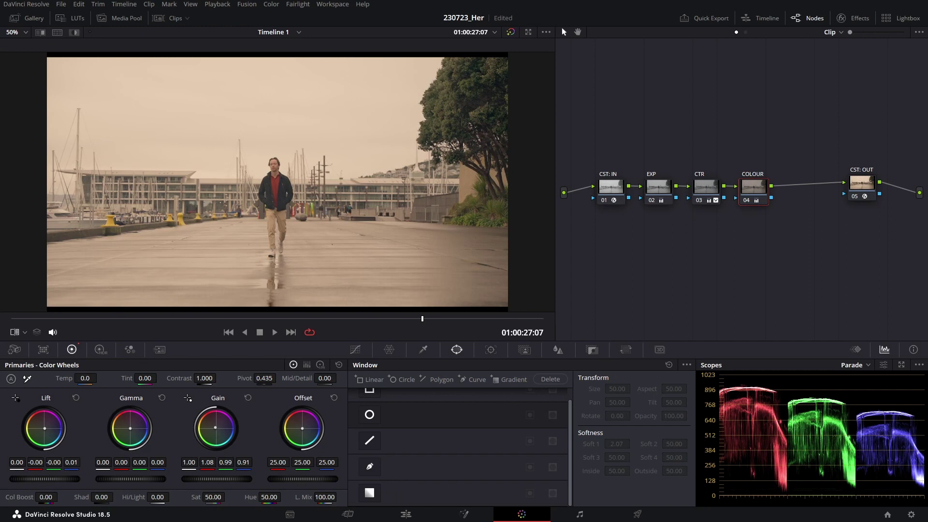
key(ctrl+w)
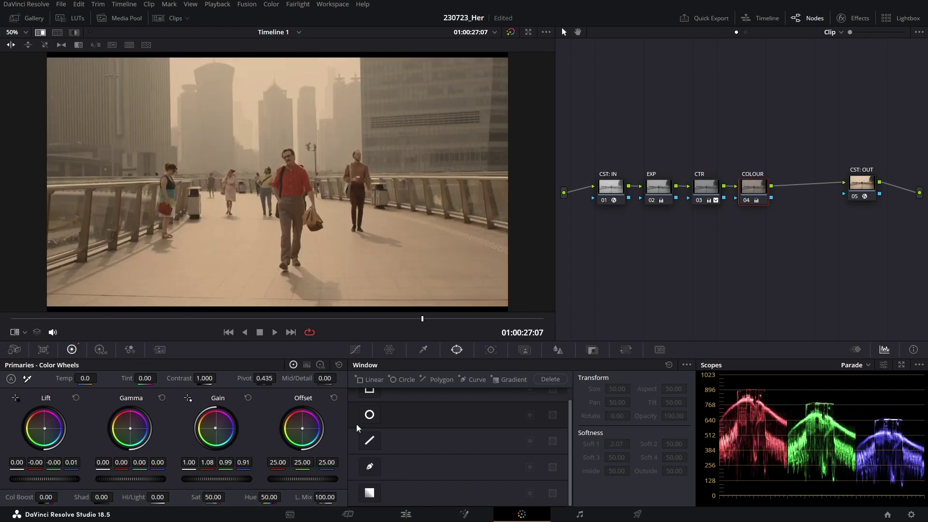
key(ctrl+w)
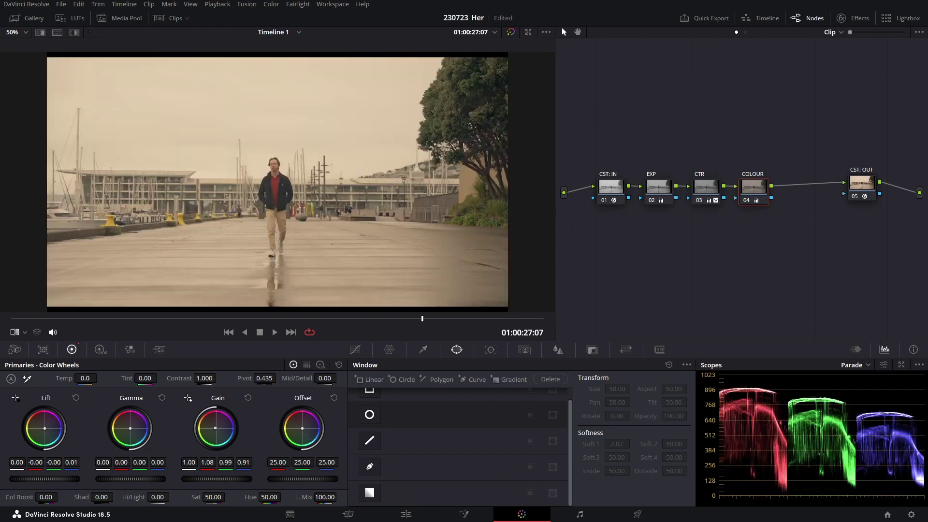
key(ctrl+w)
key(ctrl+w)
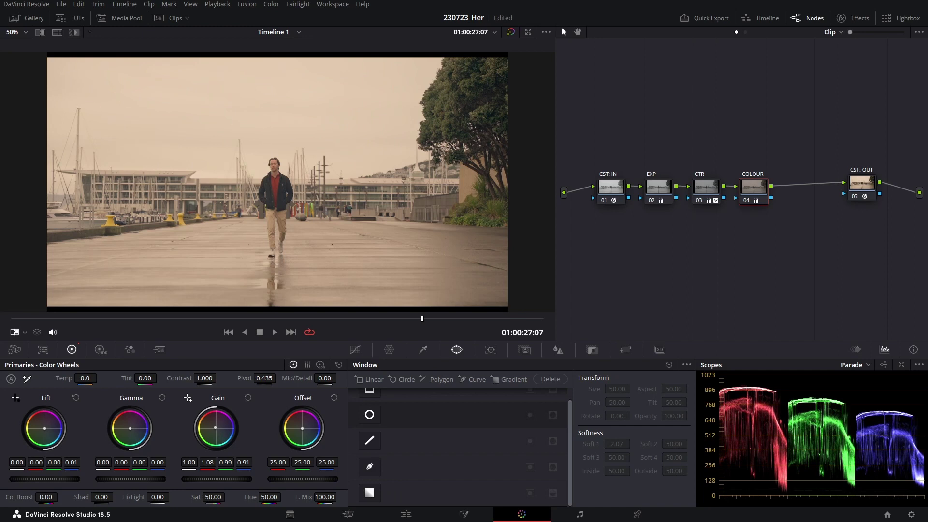
key(ctrl+w)
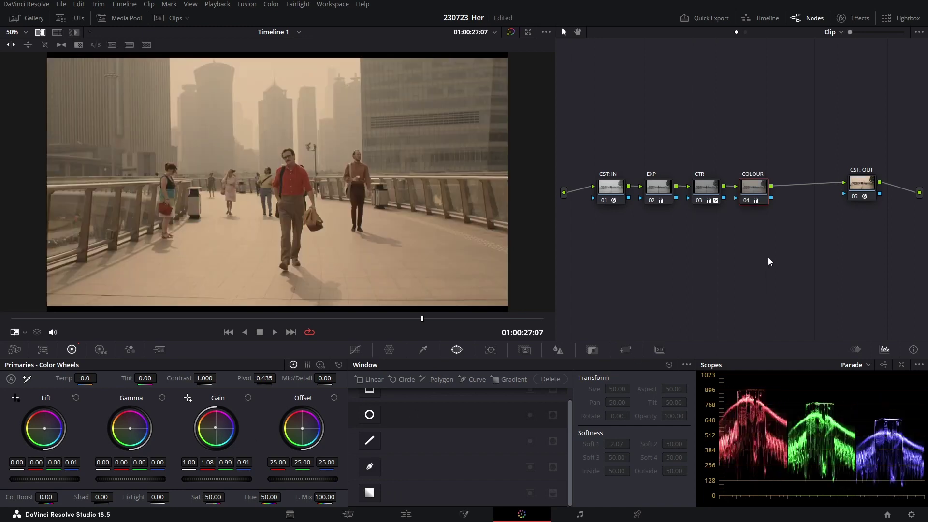
key(ctrl+w)
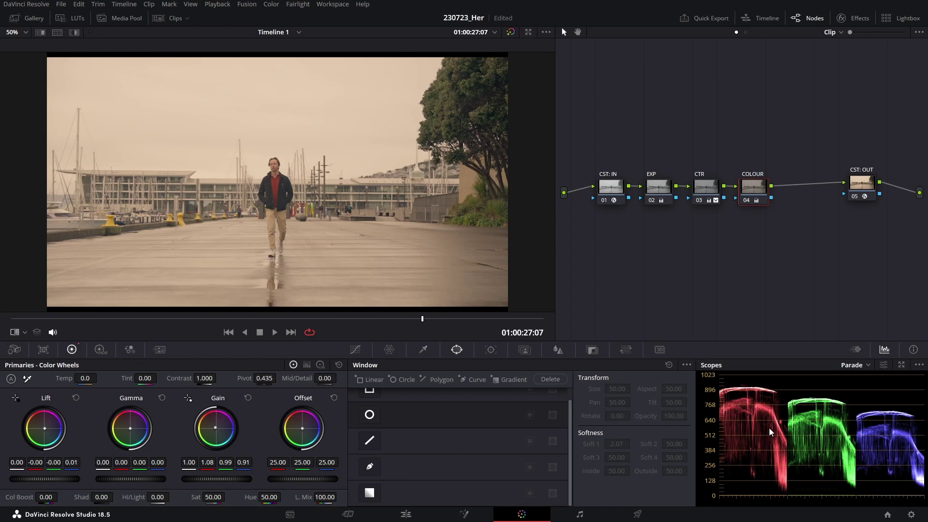
Compare the harbour clip against the hazy Her city still, ending with the still shown.
key(ctrl+w)
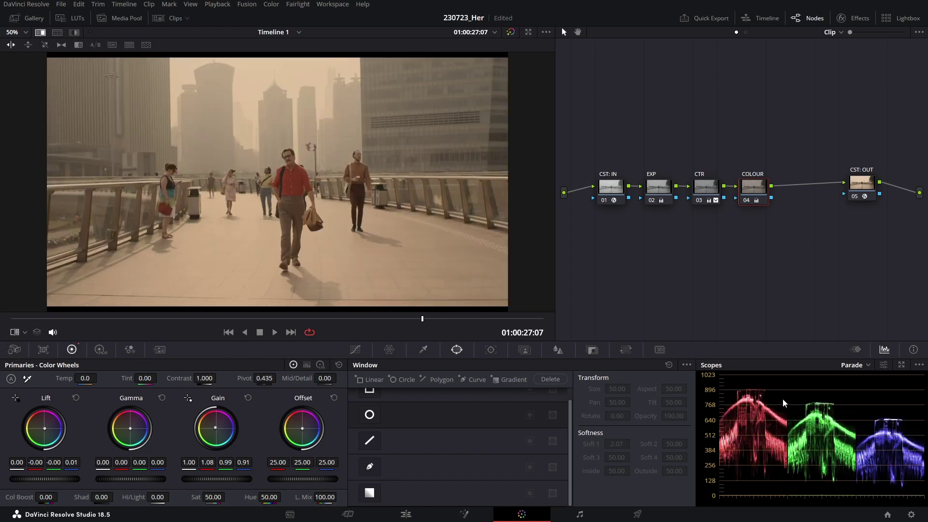
key(ctrl+w)
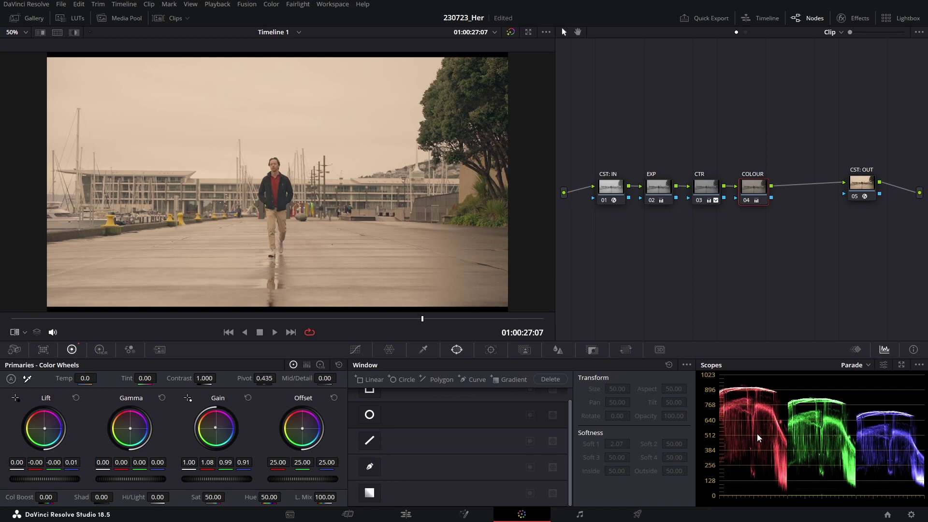
key(ctrl+w)
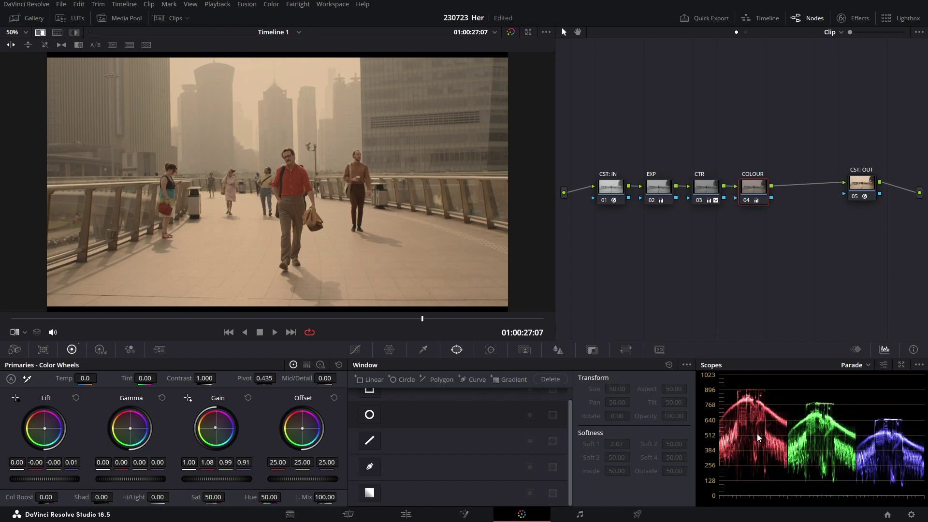
key(ctrl+w)
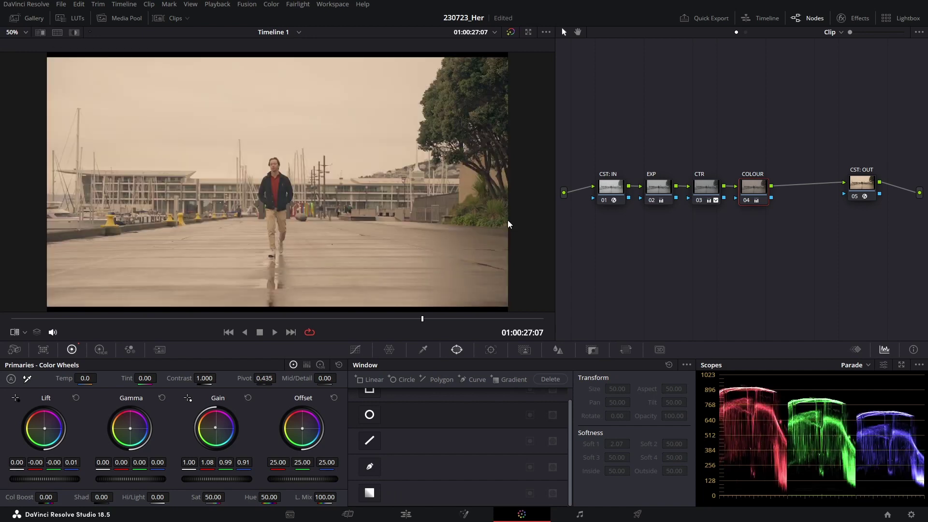
key(ctrl+w)
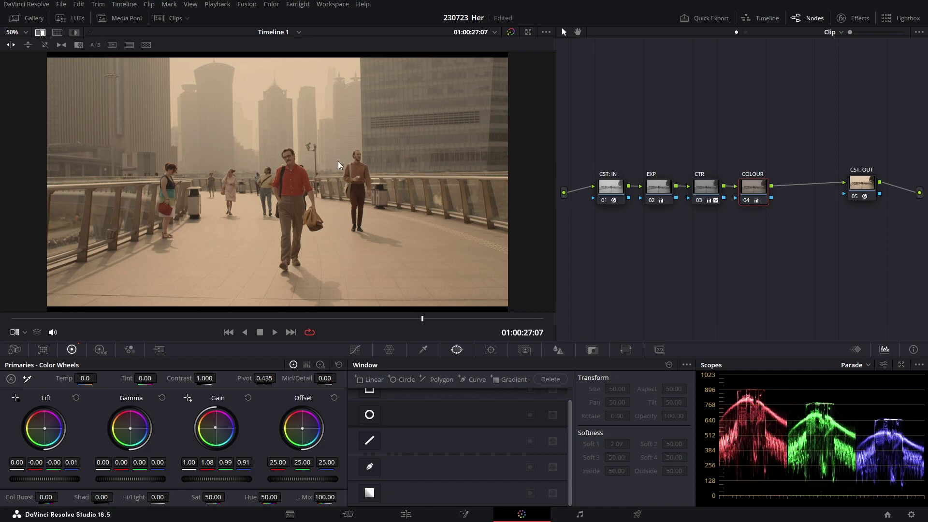
Add a serial node labelled DEPTH after COLOUR and find Depth Map in the effects library.
key(ctrl+w)
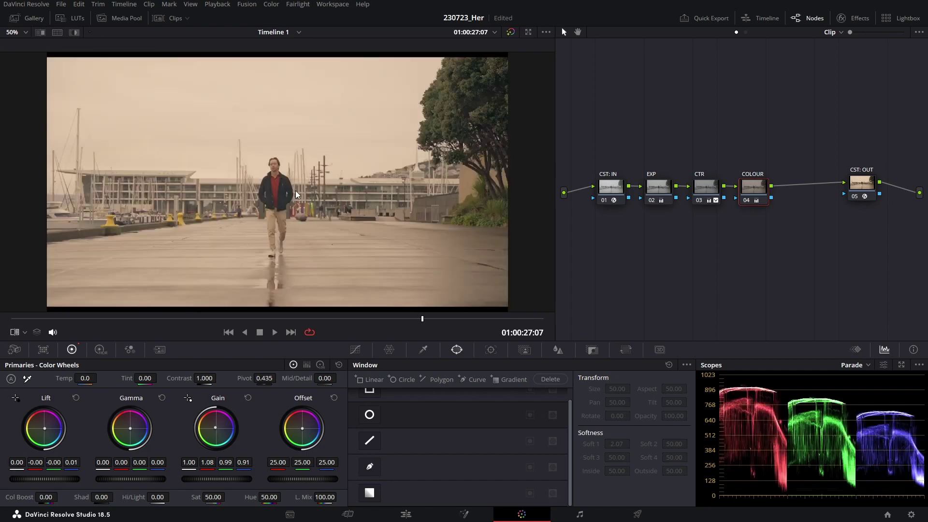
key(alt+s)
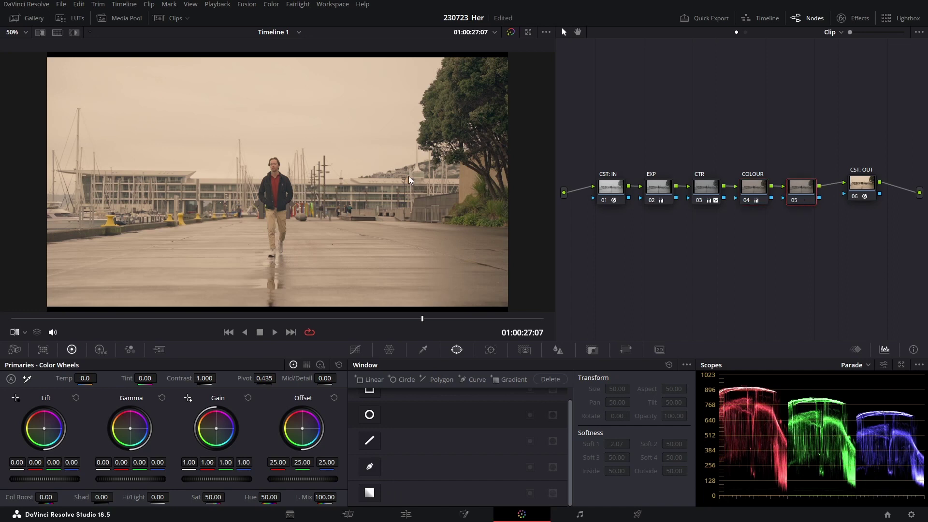
text(DEPTH)
click(841, 18)
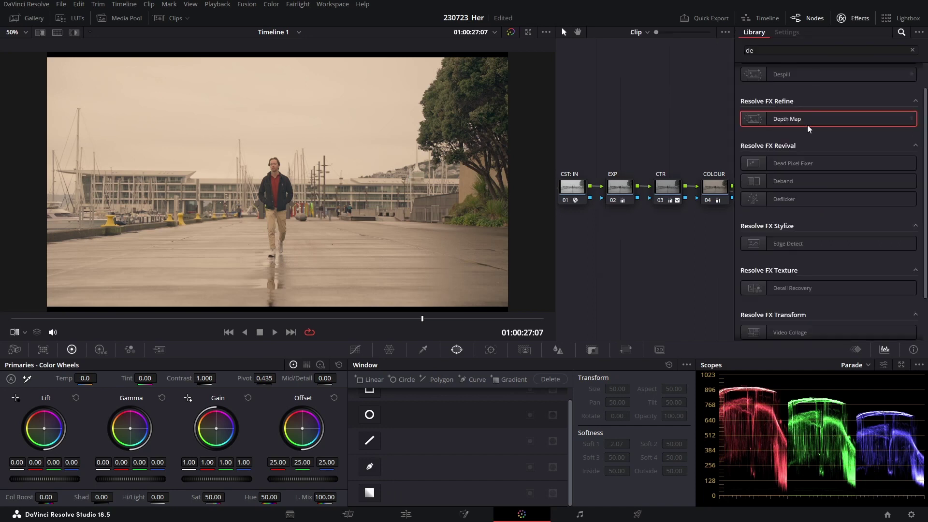
scroll(692, 155, right, 3)
scroll(692, 155, down, 1)
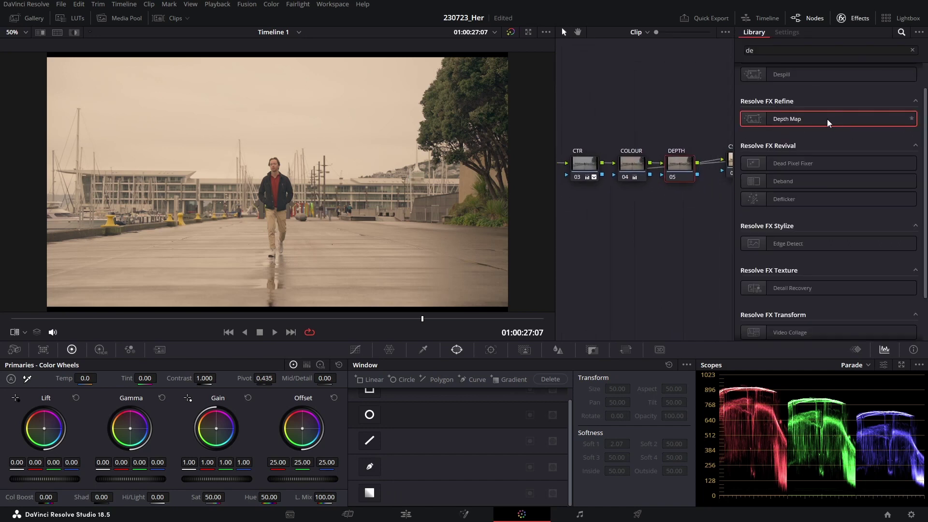
Apply Depth Map to the DEPTH node, test and undo a magenta offset, keeping the greyscale preview.
drag(774, 119, 679, 173)
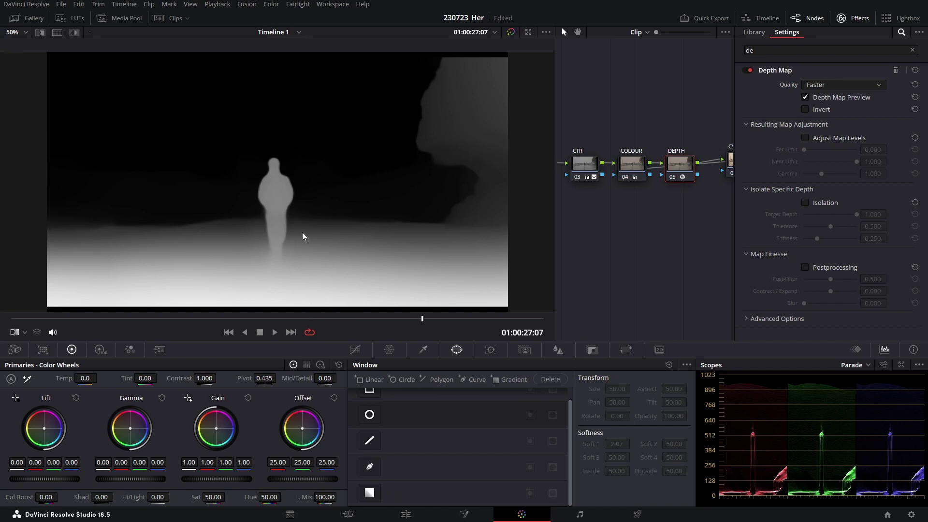
click(804, 98)
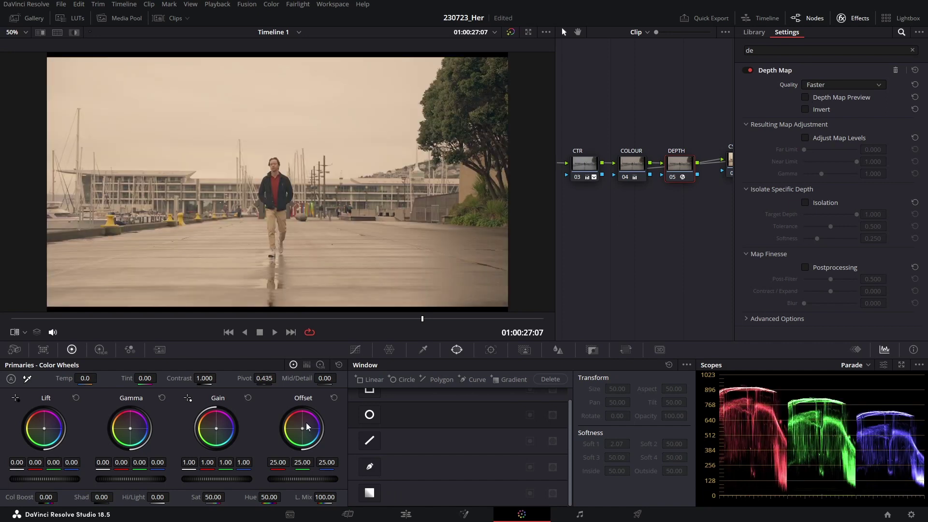
drag(306, 426, 305, 442)
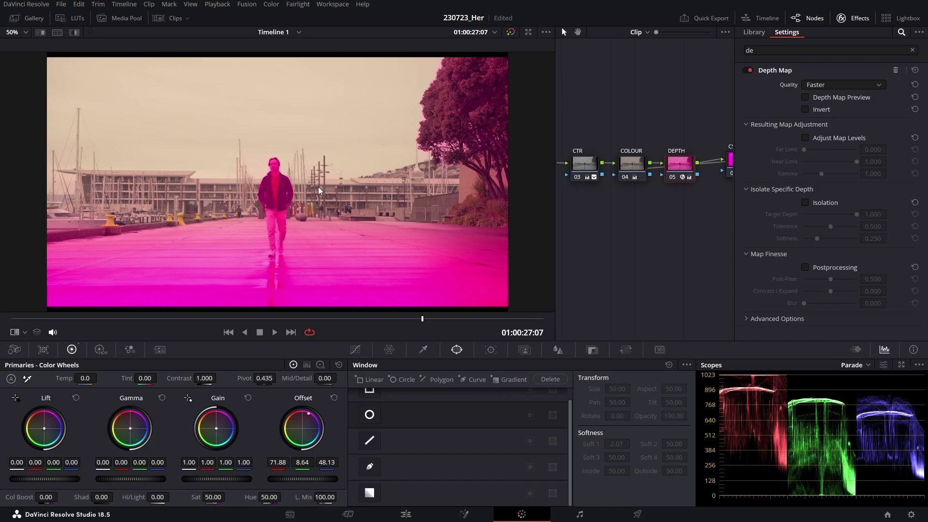
key(ctrl+z)
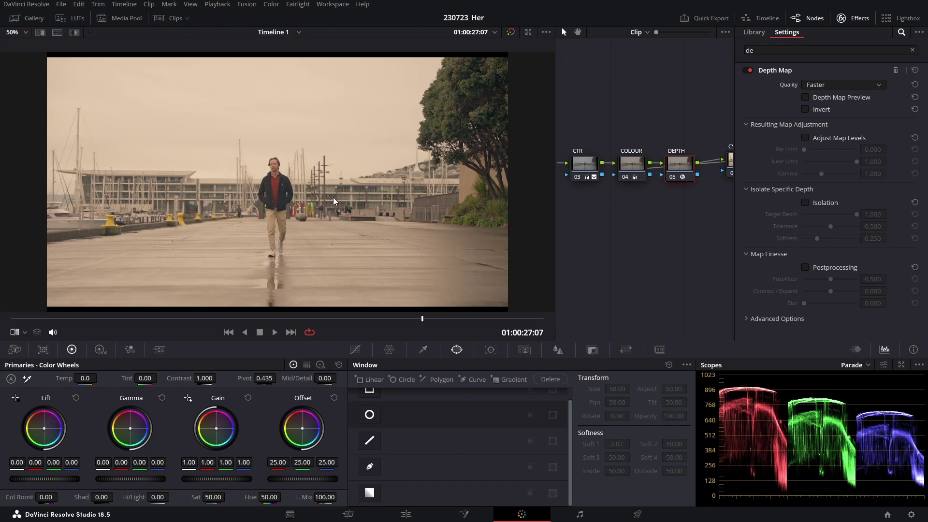
click(806, 98)
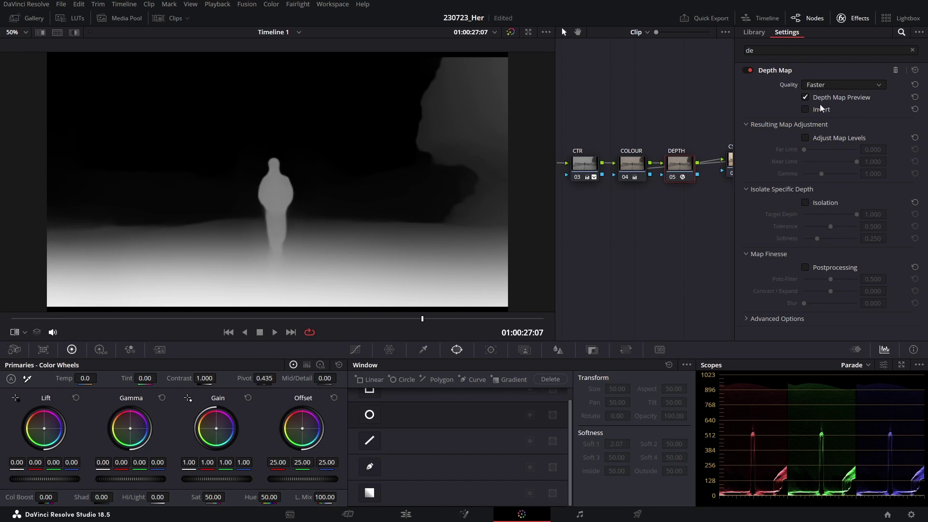
Invert the depth map, set Near Limit 0.445 and Gamma 0.609, and add postprocessing Blur 0.426.
click(806, 108)
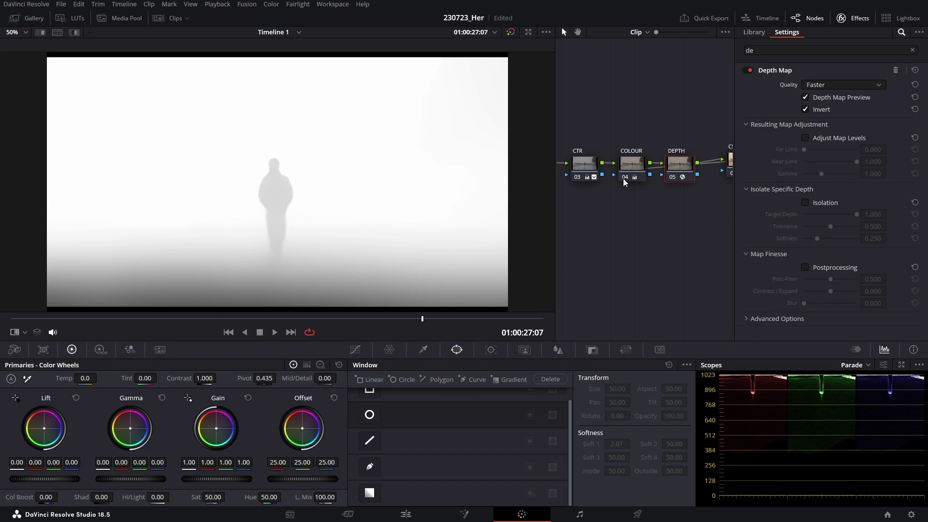
click(806, 137)
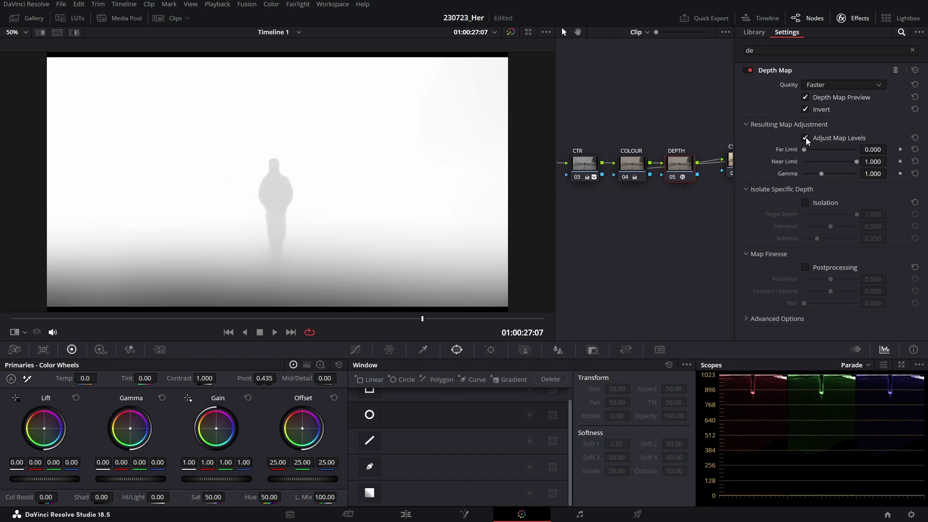
mouse_move(804, 150)
mouse_down()
mouse_move(820, 150)
mouse_move(803, 150)
mouse_up()
drag(857, 164, 824, 161)
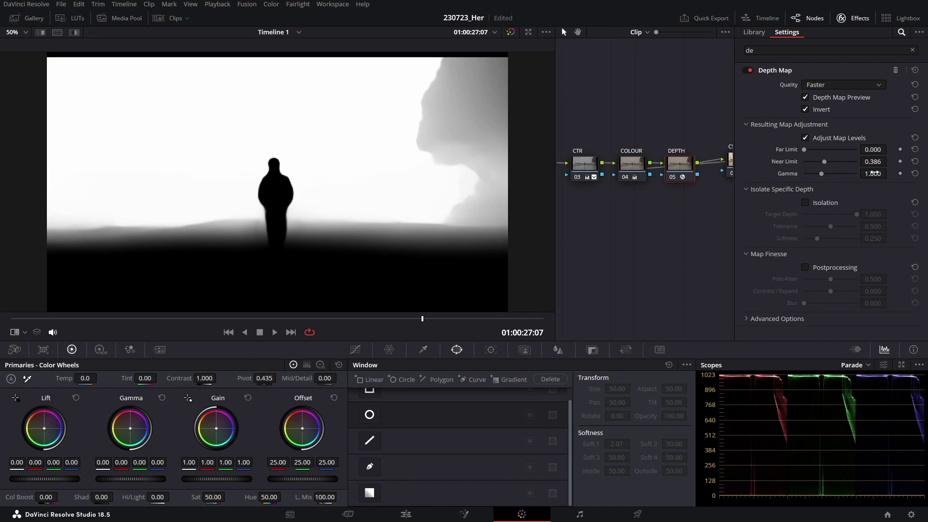
drag(872, 172, 865, 173)
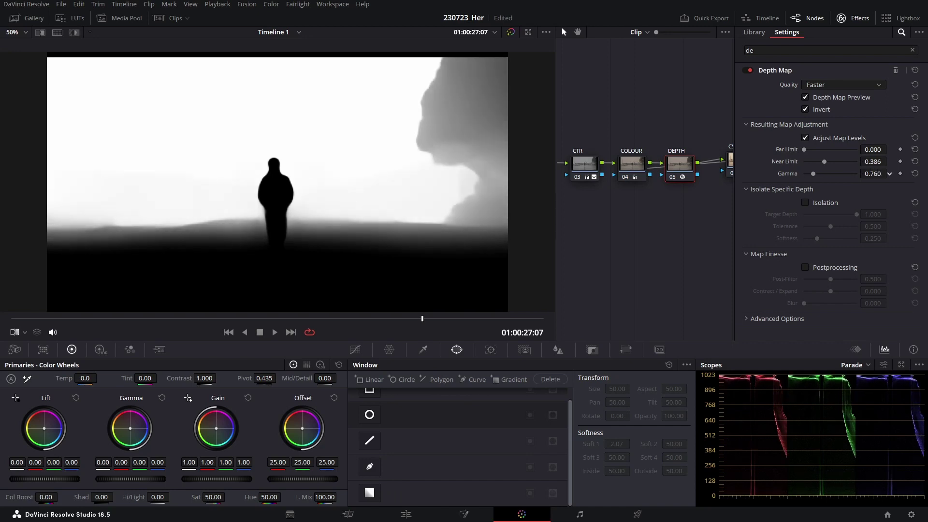
drag(873, 174, 877, 162)
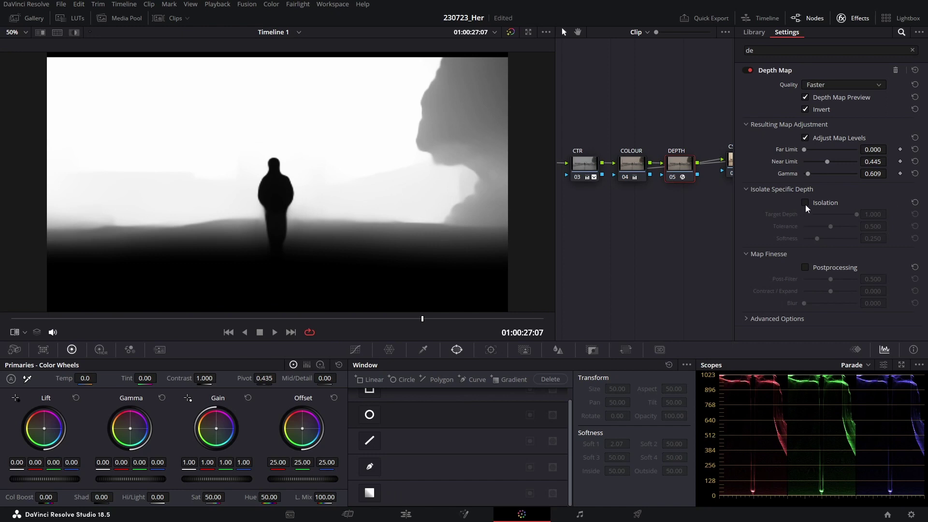
click(805, 267)
drag(873, 303, 890, 303)
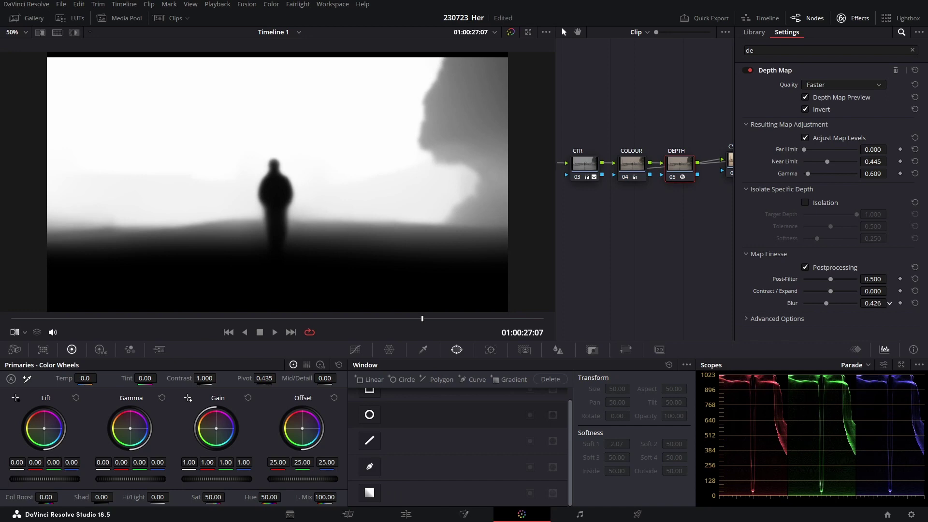
Hide the depth preview and reset the DEPTH node's Offset to neutral 25.00, fitting the viewer.
click(806, 98)
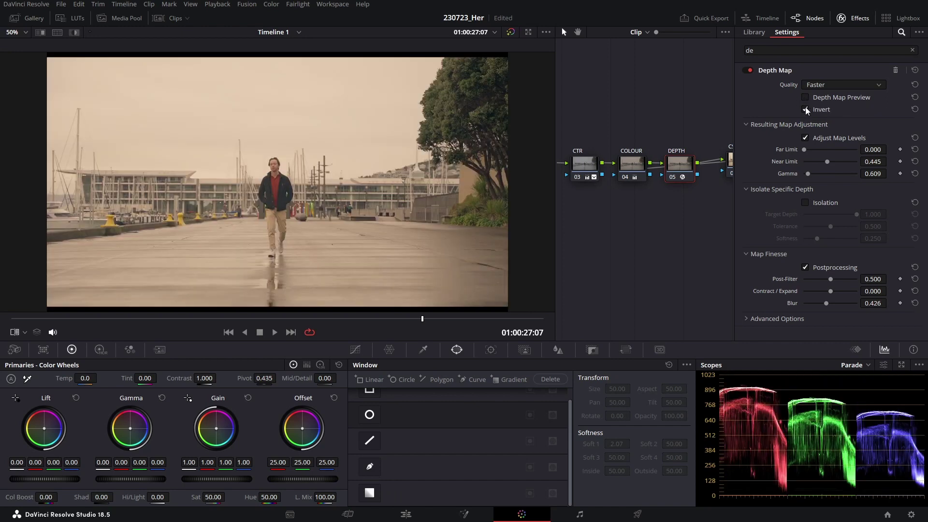
click(310, 421)
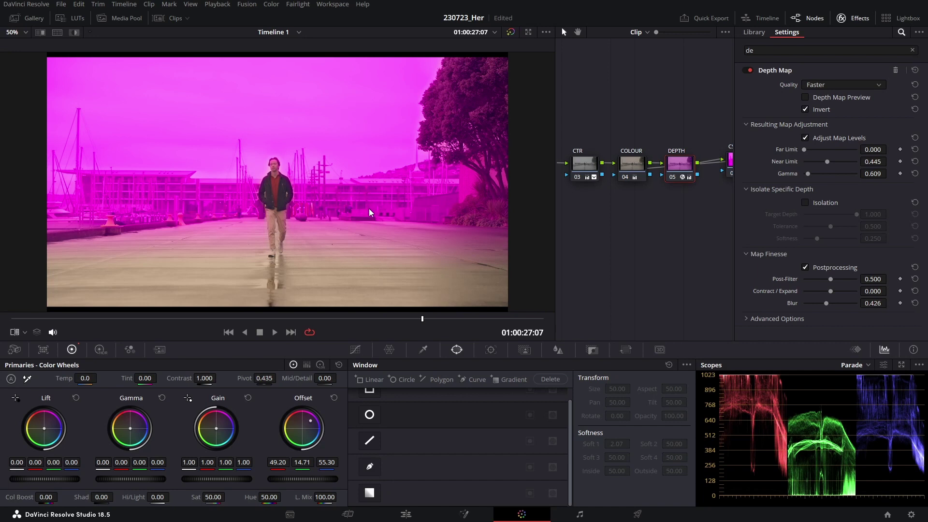
scroll(369, 208, up, 5)
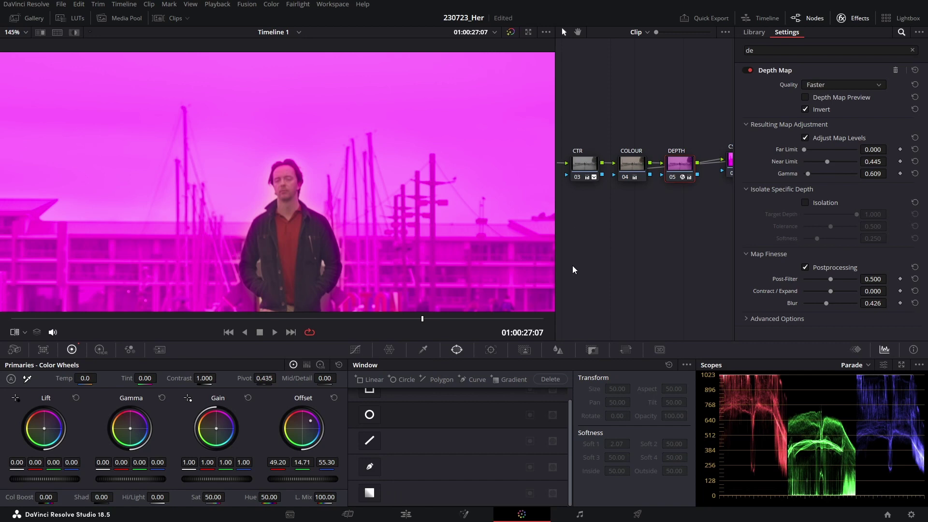
key(shift+z)
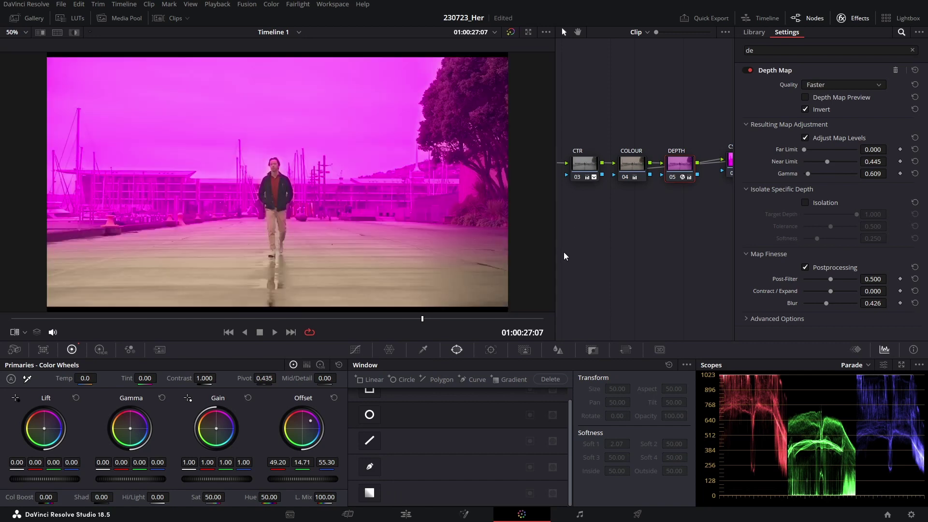
click(334, 397)
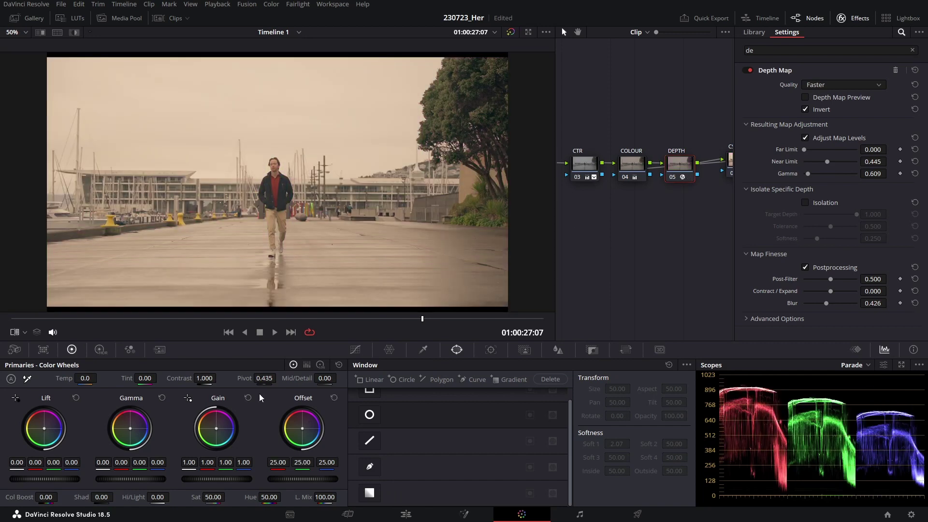
Lower the DEPTH node's contrast to 0.556 and warm its offset to green 22.84, blue 20.68.
drag(204, 379, 138, 378)
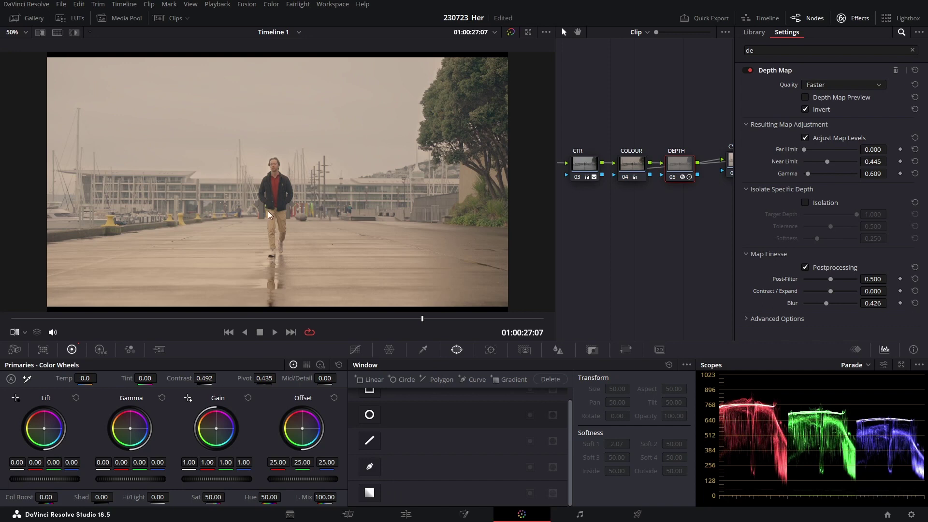
scroll(273, 193, up, 3)
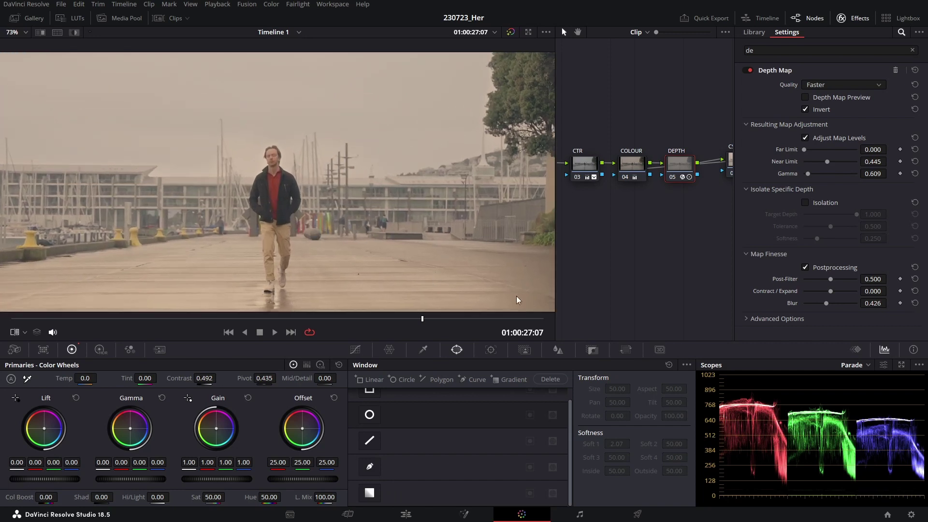
key(ctrl+d)
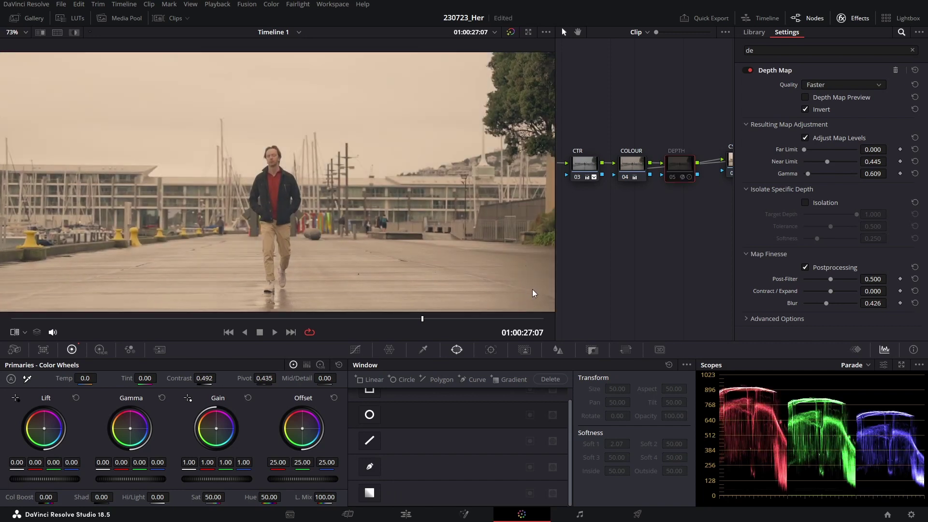
key(ctrl+d)
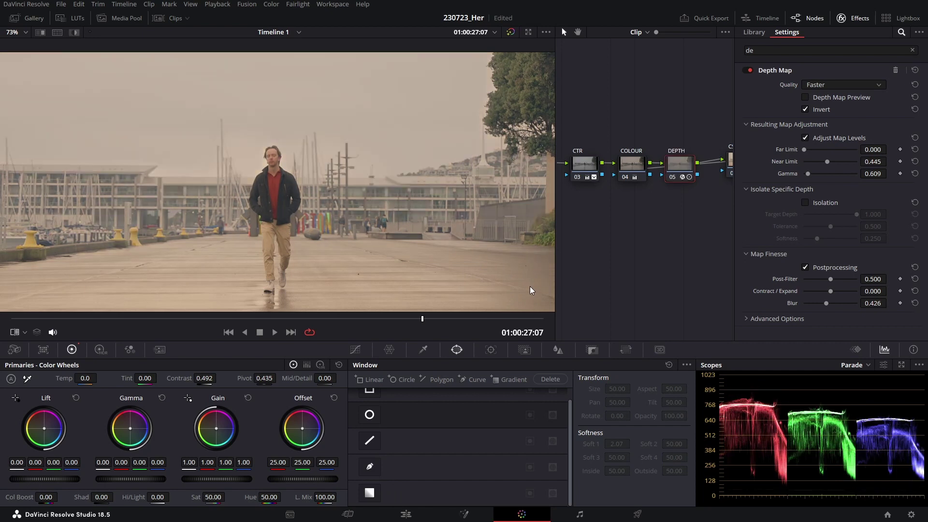
drag(203, 380, 219, 380)
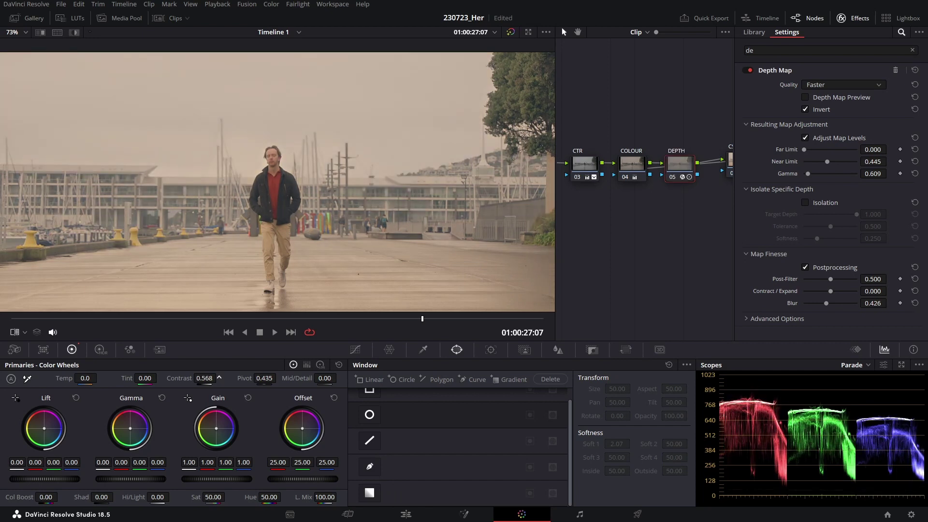
scroll(456, 294, down, 2)
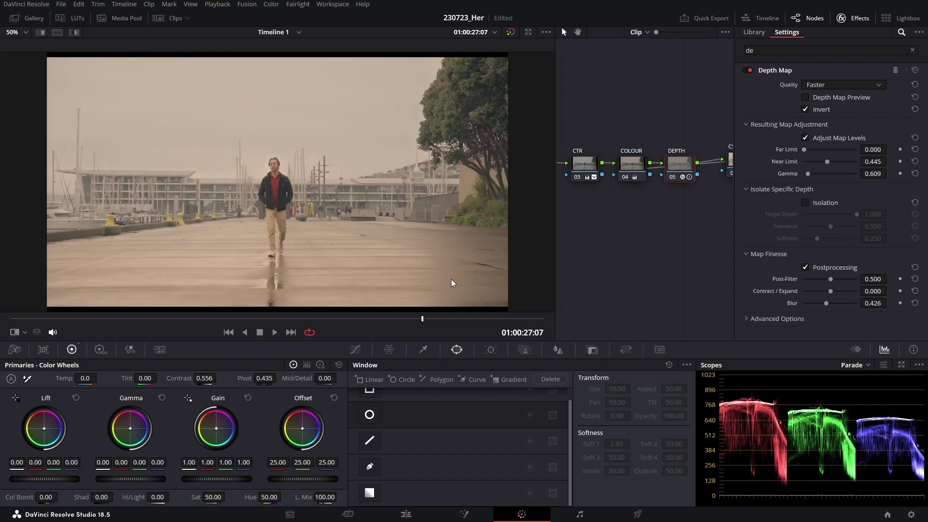
key(ctrl+d)
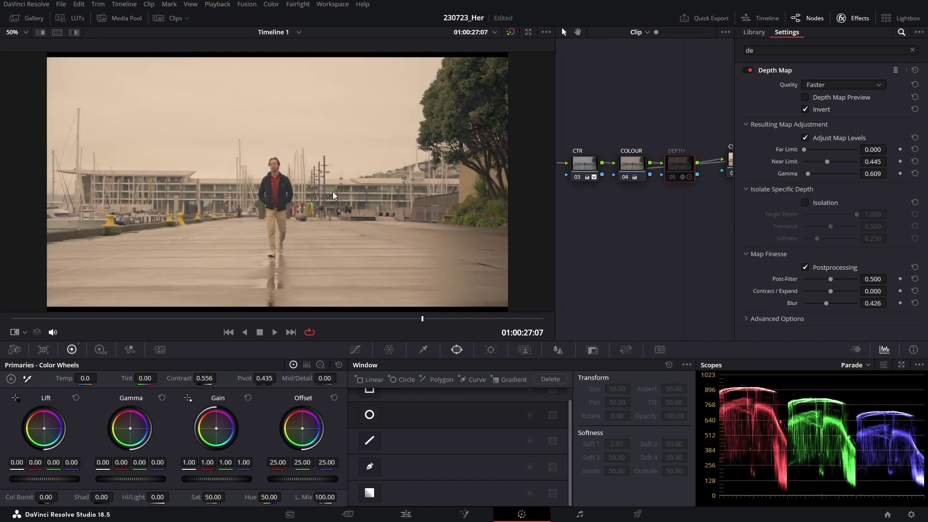
key(ctrl+d)
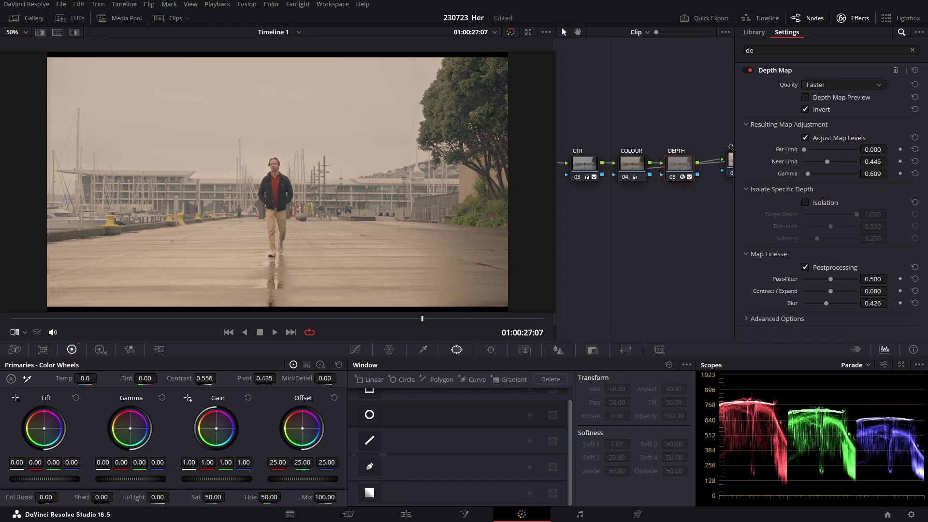
drag(327, 462, 294, 462)
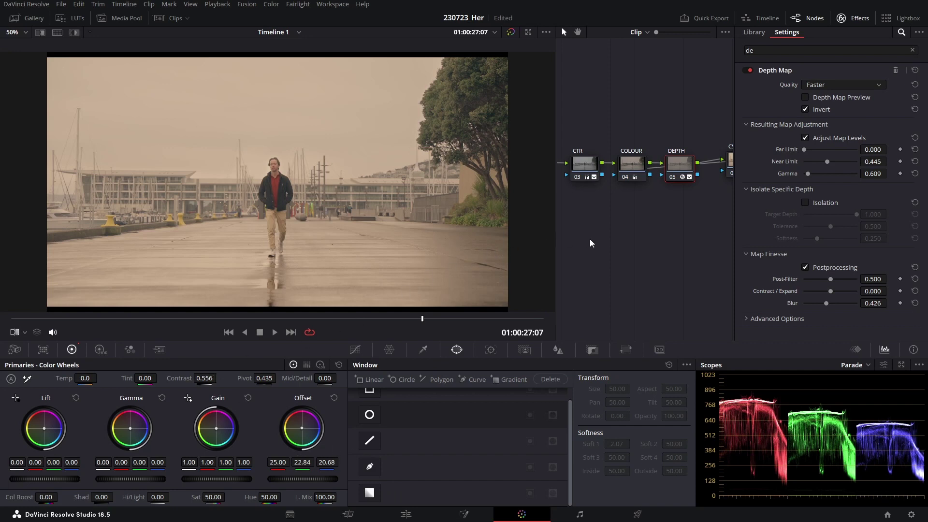
key(ctrl+d)
key(ctrl+d)
Raise the Depth Map Gamma to 0.826 and play the clip to review the haze.
key(space)
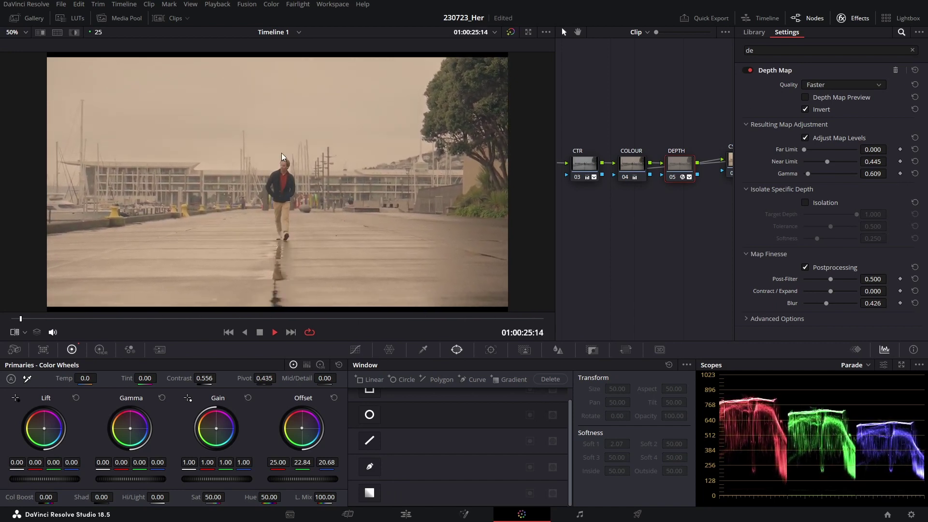
key(space)
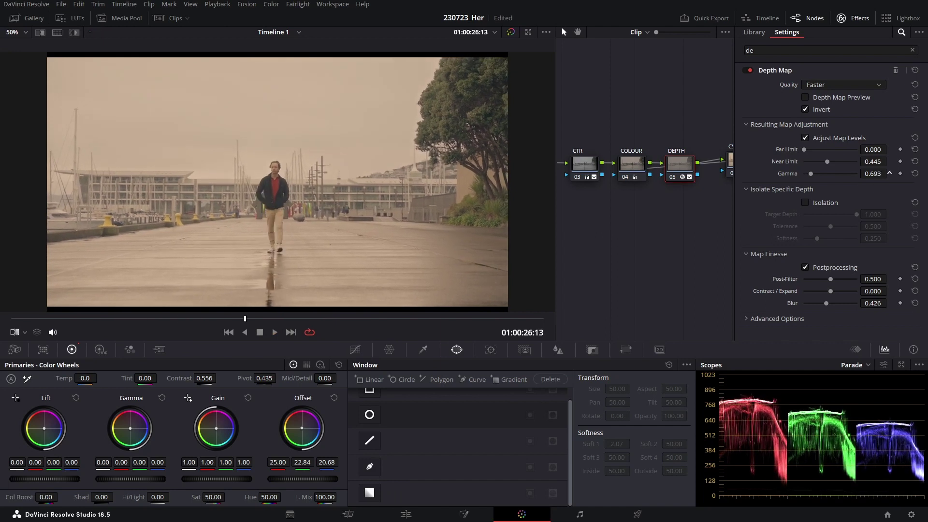
drag(888, 173, 885, 173)
key(space)
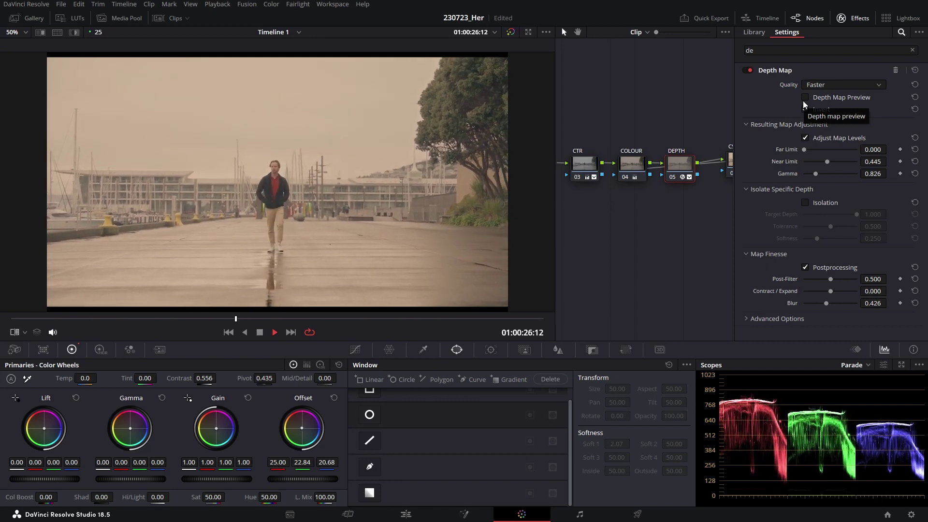
Keep the depth map inverted and compare the frame against the Her reference still.
click(804, 109)
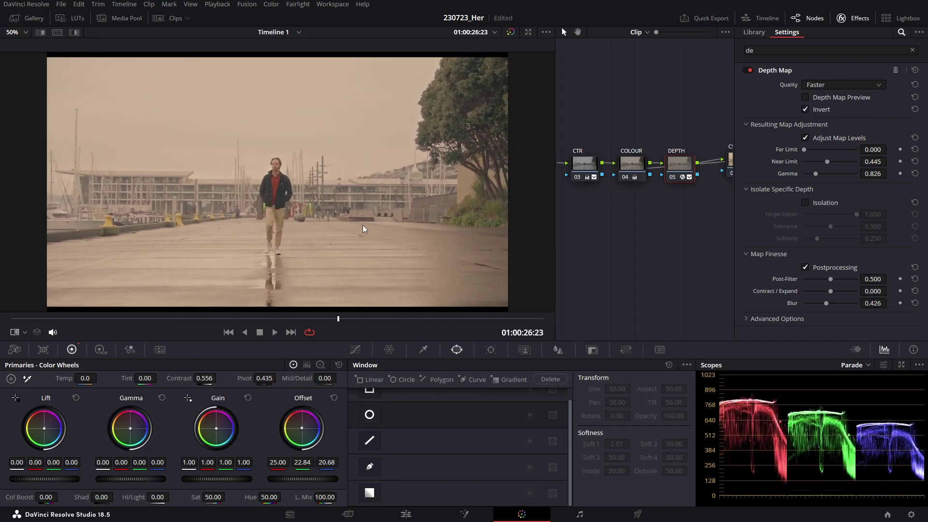
click(868, 21)
key(ctrl+w)
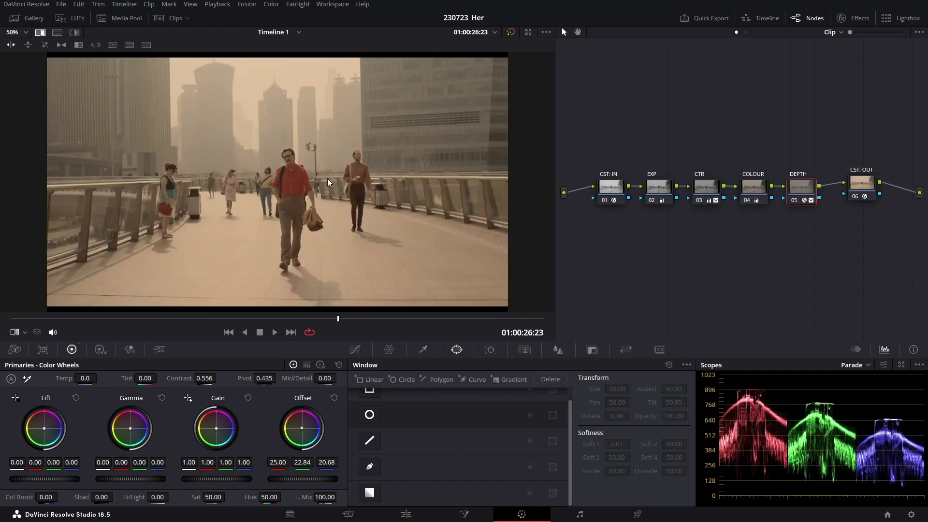
key(ctrl+w)
Add a serial node after DEPTH with a softened circular window enlarged to fill the frame.
key(alt+s)
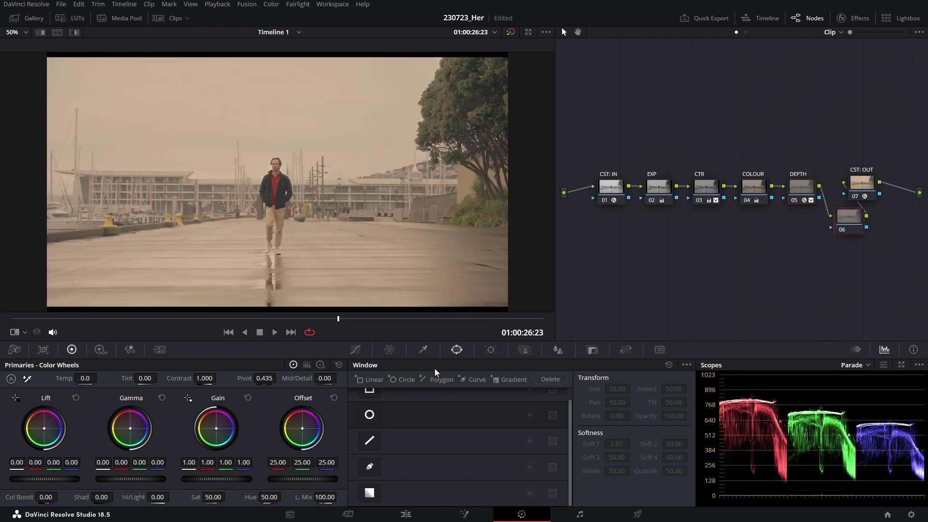
click(369, 415)
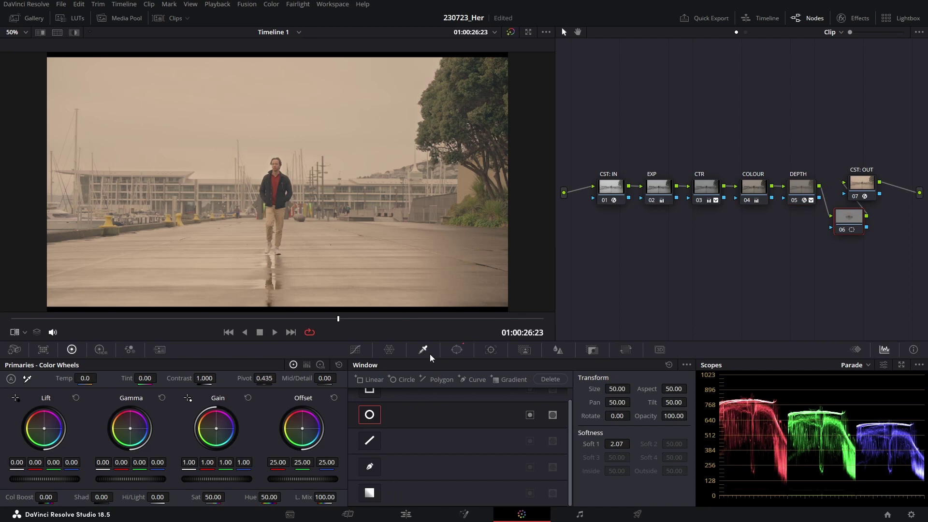
click(457, 349)
drag(357, 183, 481, 182)
drag(278, 251, 279, 318)
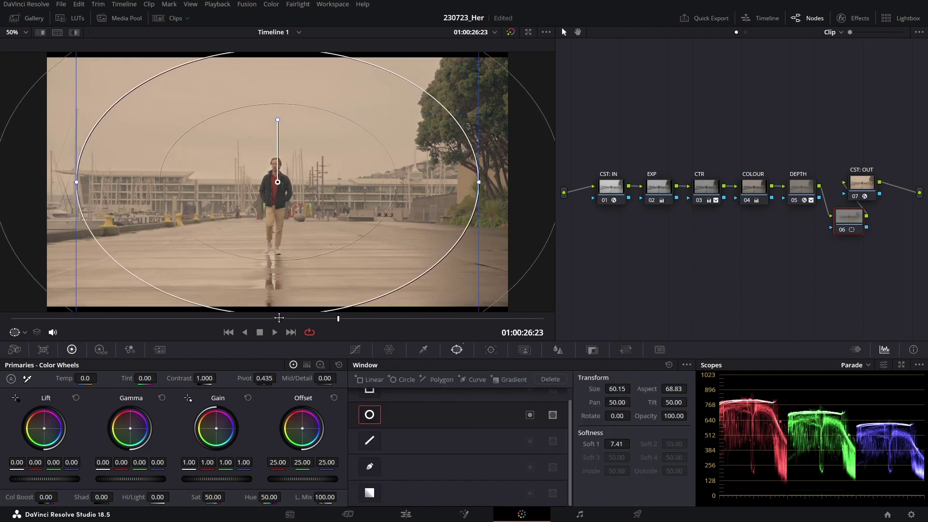
click(423, 350)
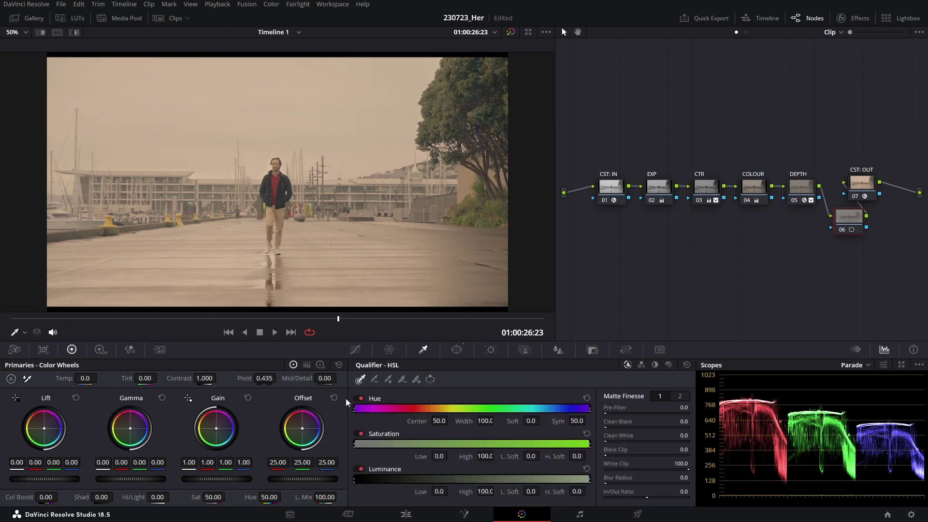
Drop the offset to 19.70, shrink and raise the oval, then check the vignette on and off.
drag(313, 480, 291, 480)
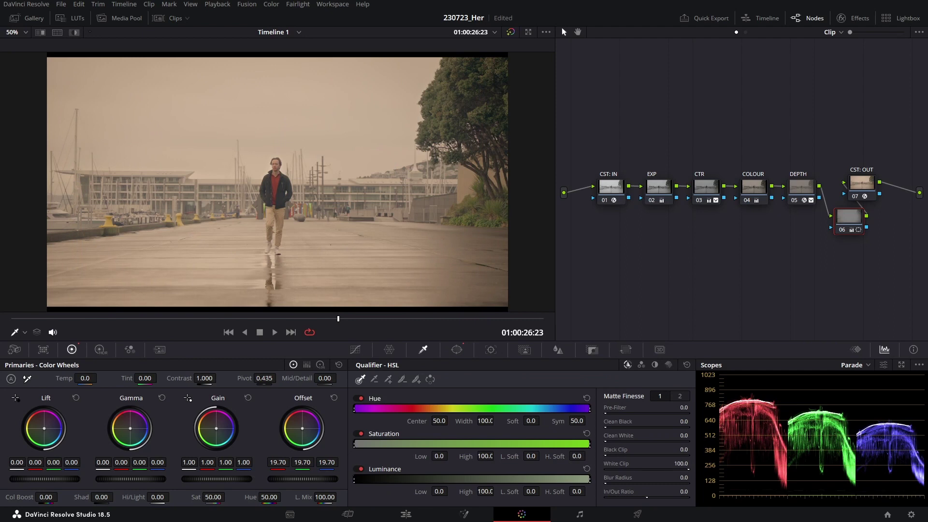
click(457, 349)
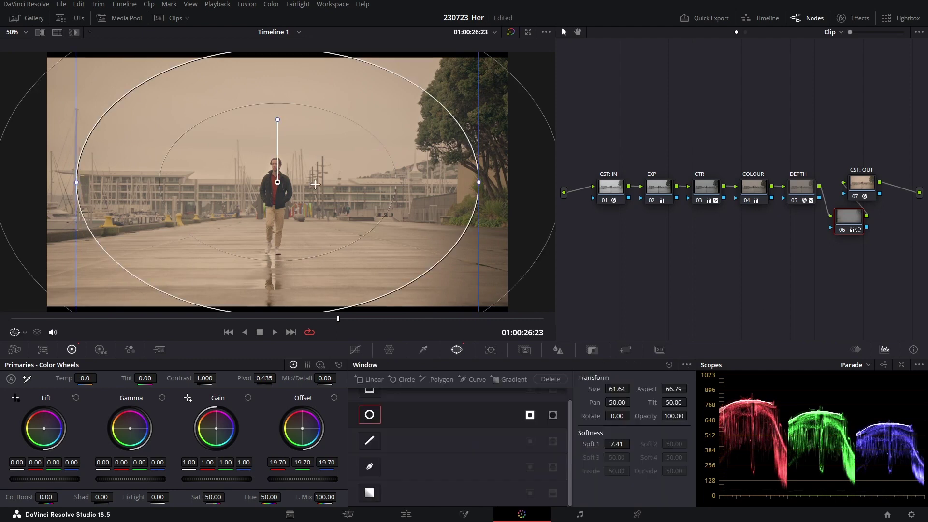
scroll(279, 270, down, 2)
drag(280, 290, 280, 241)
click(422, 350)
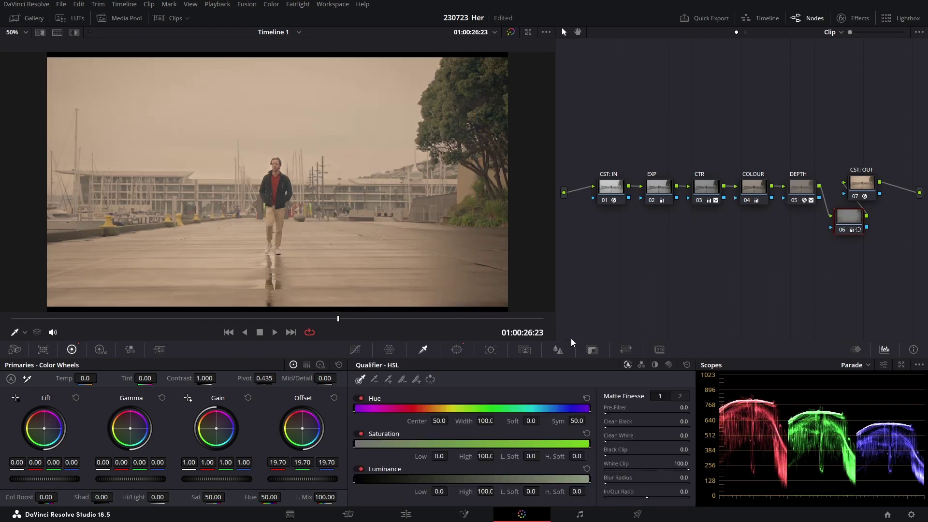
key(ctrl+d)
key(ctrl+d)
key(ctrl+w)
key(ctrl+w)
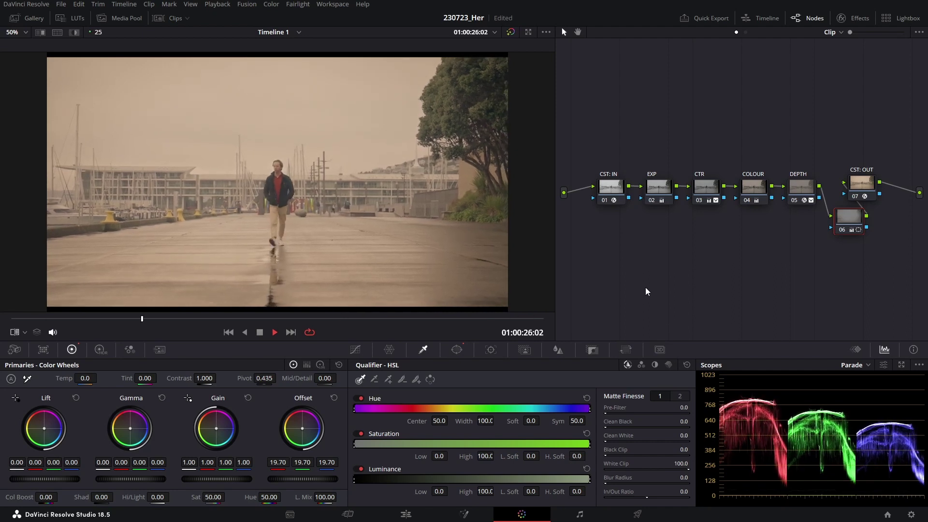
Raise the CTR node's contrast from 0.770 to 0.852 and play back the harbour clip.
click(692, 193)
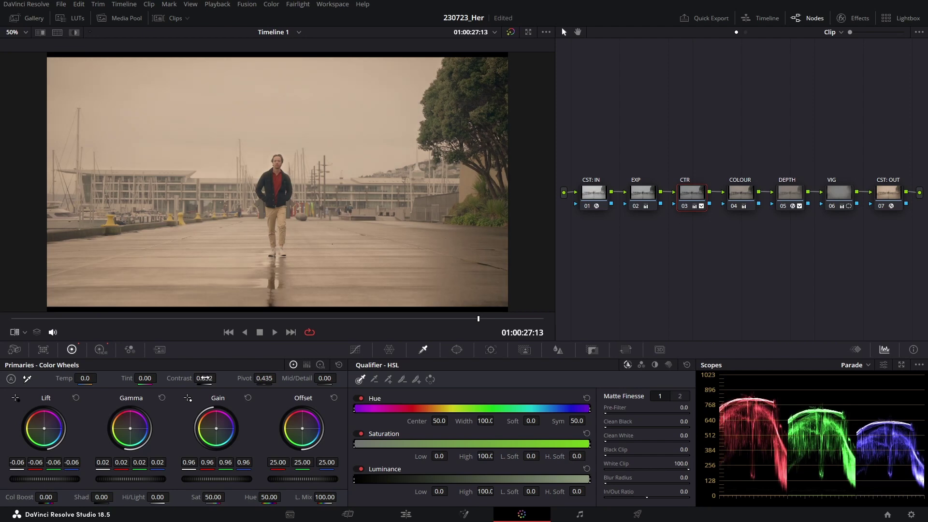
key(space)
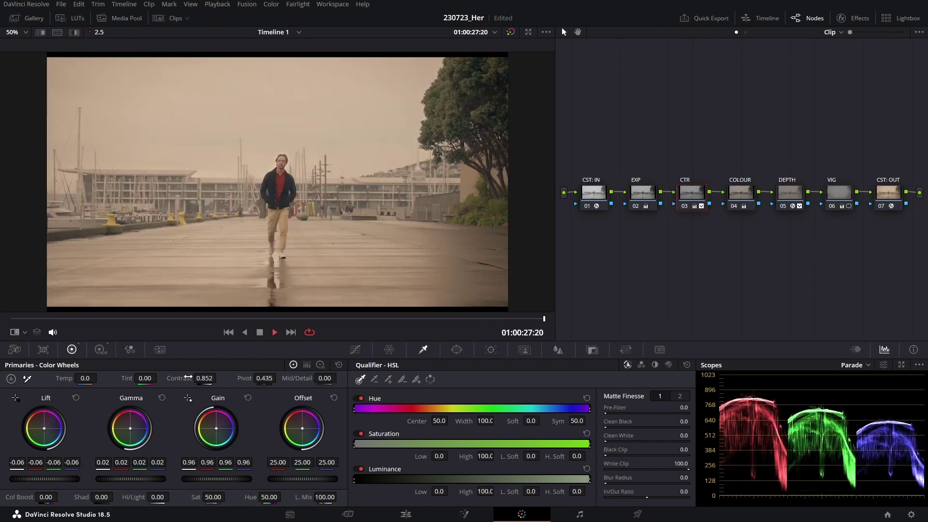